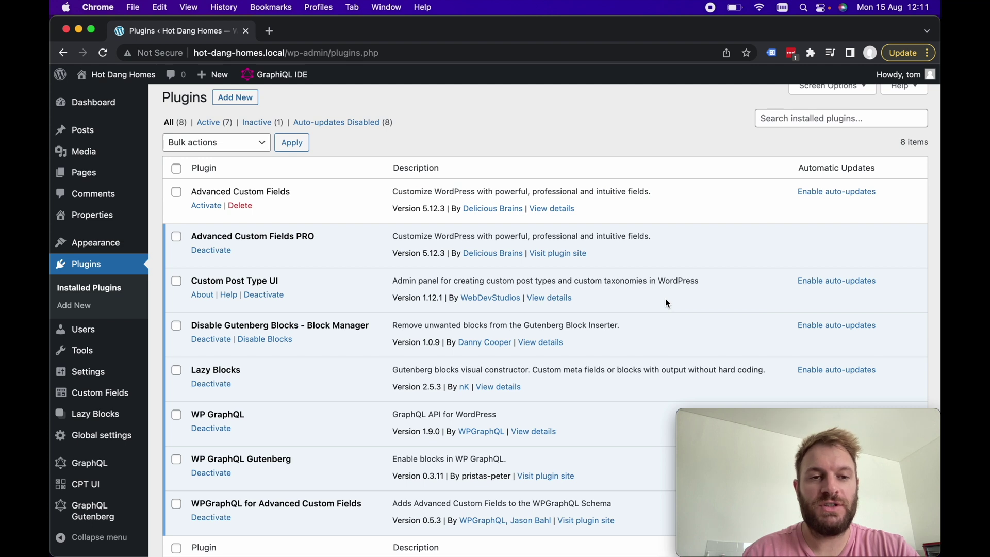
Step: Open the GraphiQL IDE showing the existing NewQuery for the home page's blocks
{"action": "scroll", "coordinate": [666, 302], "scroll_direction": "up", "scroll_amount": 1}
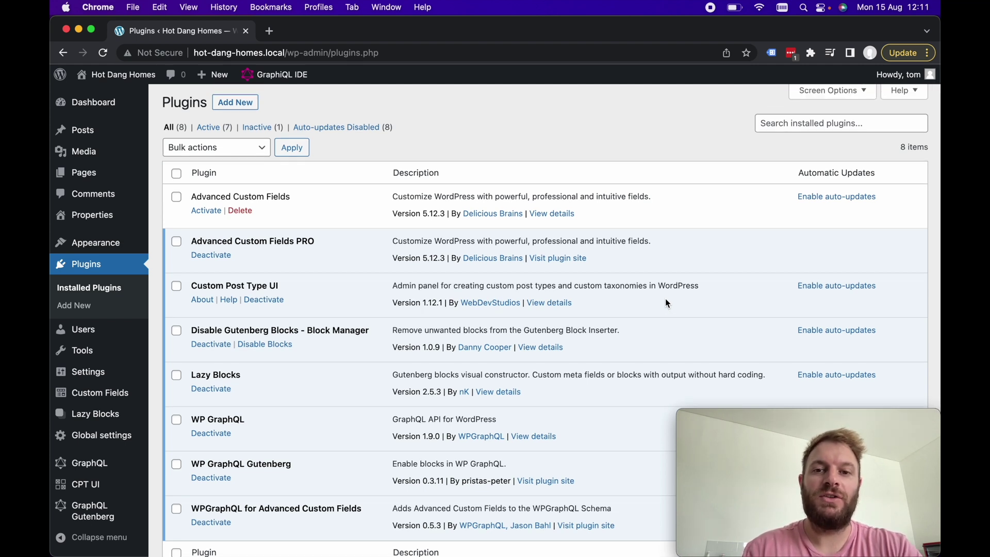
{"action": "scroll", "coordinate": [666, 303], "scroll_direction": "down", "scroll_amount": 1}
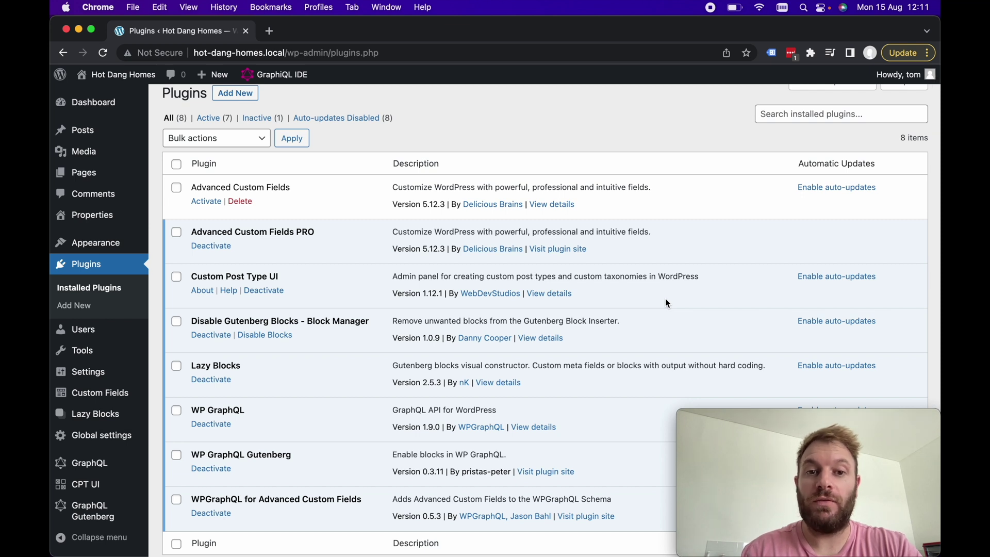
{"action": "scroll", "coordinate": [665, 303], "scroll_direction": "down", "scroll_amount": 1}
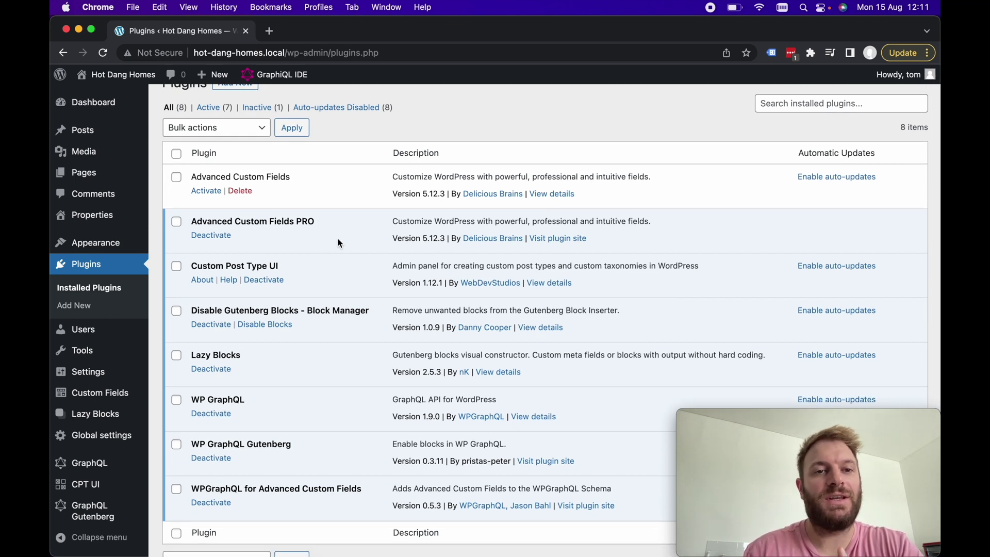
{"action": "scroll", "coordinate": [338, 244], "scroll_direction": "down", "scroll_amount": 1}
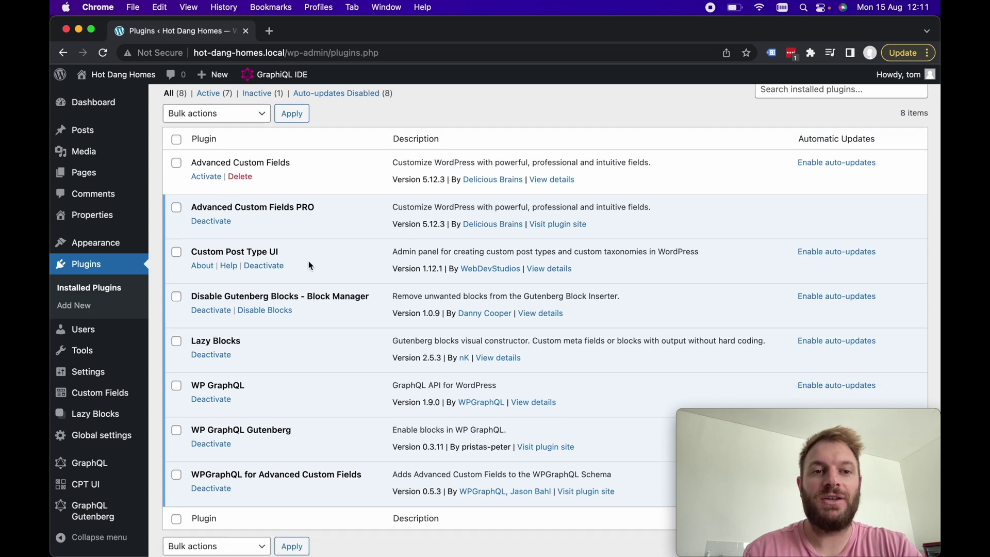
{"action": "scroll", "coordinate": [335, 263], "scroll_direction": "down", "scroll_amount": 2}
{"action": "scroll", "coordinate": [336, 265], "scroll_direction": "down", "scroll_amount": 2}
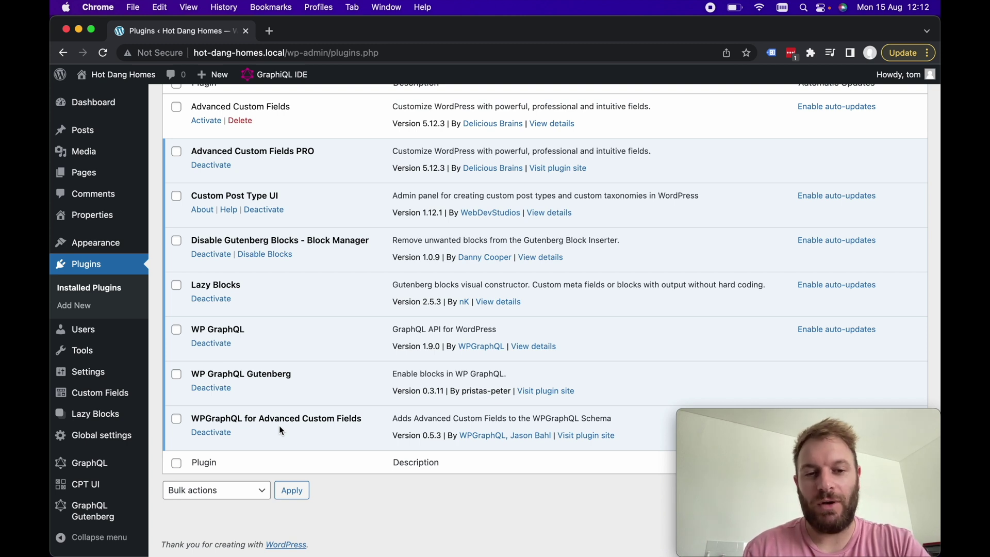
{"action": "scroll", "coordinate": [280, 431], "scroll_direction": "up", "scroll_amount": 1}
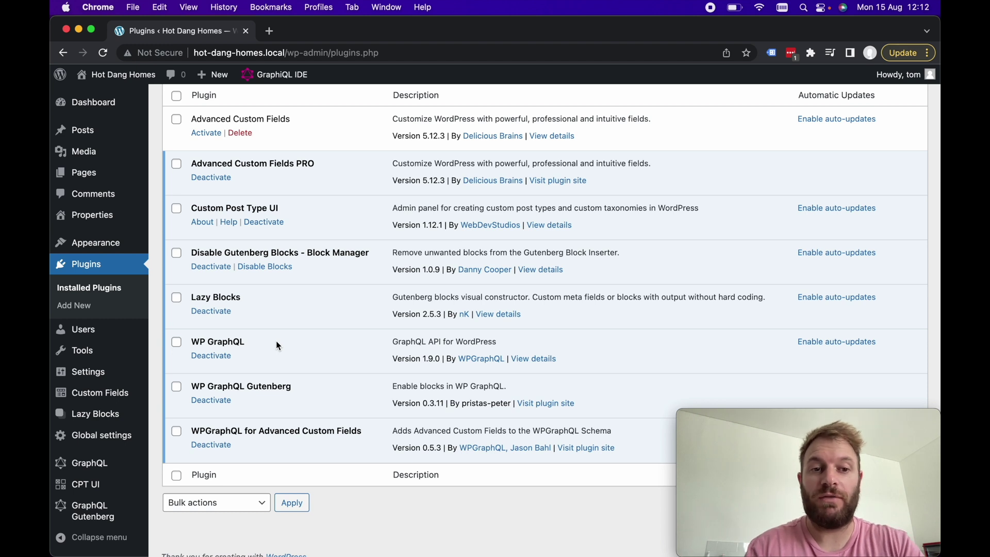
{"action": "scroll", "coordinate": [350, 256], "scroll_direction": "up", "scroll_amount": 1}
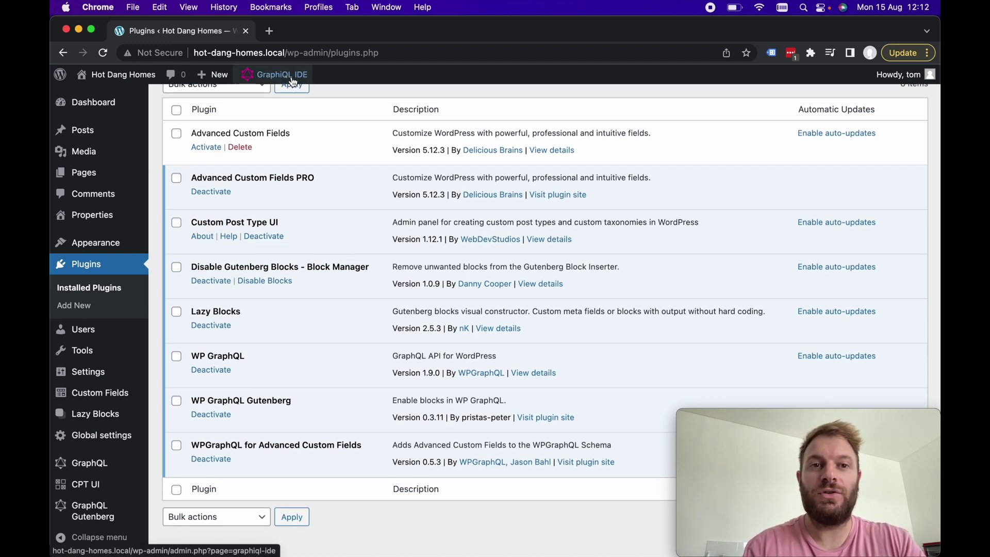
{"action": "left_click", "coordinate": [290, 81]}
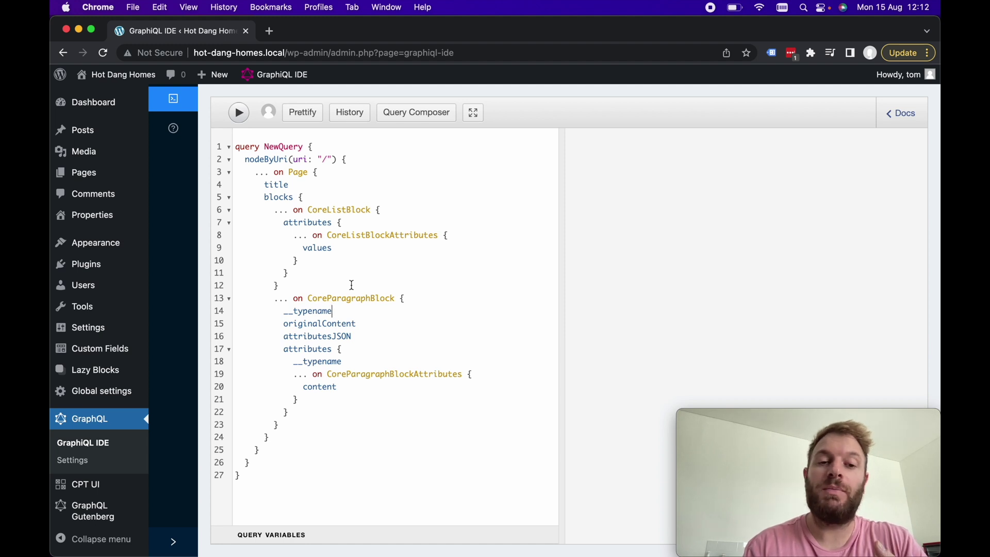
Step: Bring up the Query Composer field list beside the query editor
{"action": "left_click", "coordinate": [352, 285]}
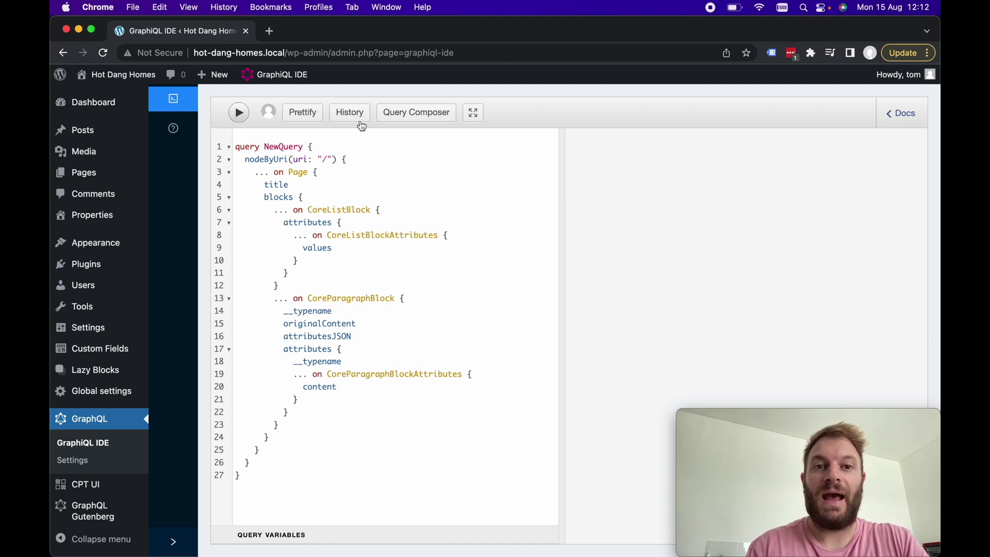
{"action": "left_click", "coordinate": [384, 114]}
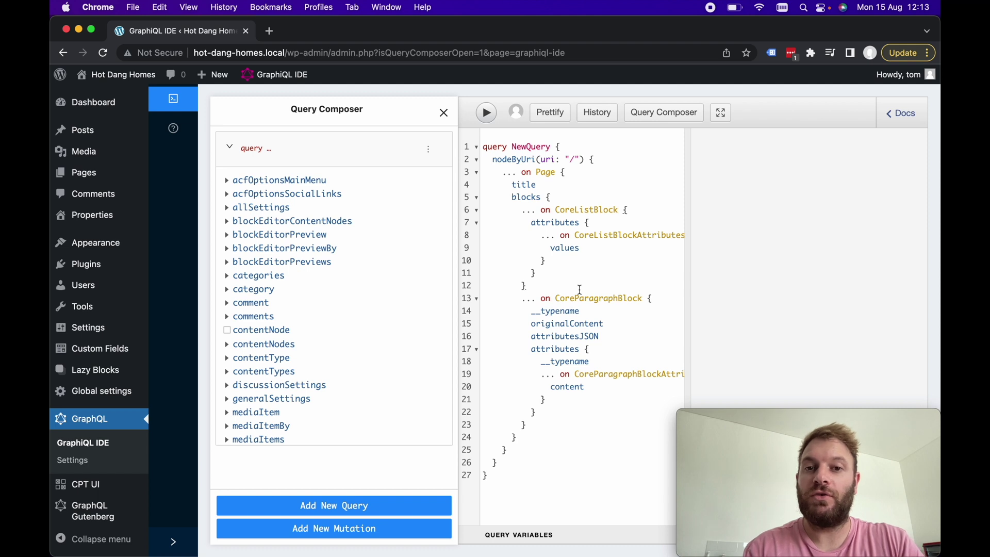
{"action": "left_click", "coordinate": [527, 450]}
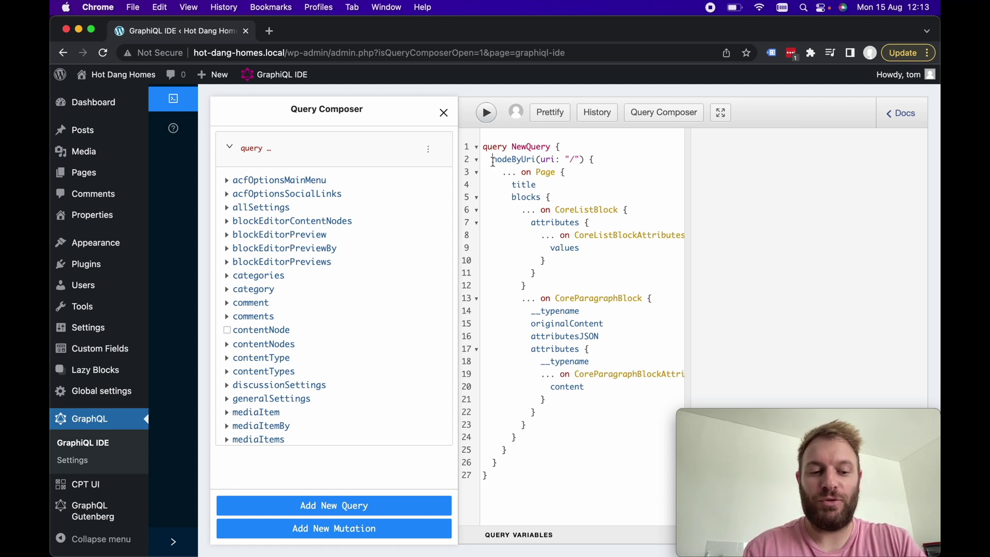
Step: Delete the old query body and compose a page content query in Query Composer, then run it
{"action": "left_click_drag", "start_coordinate": [547, 424], "coordinate": [508, 470]}
{"action": "key", "text": "BackSpace"}
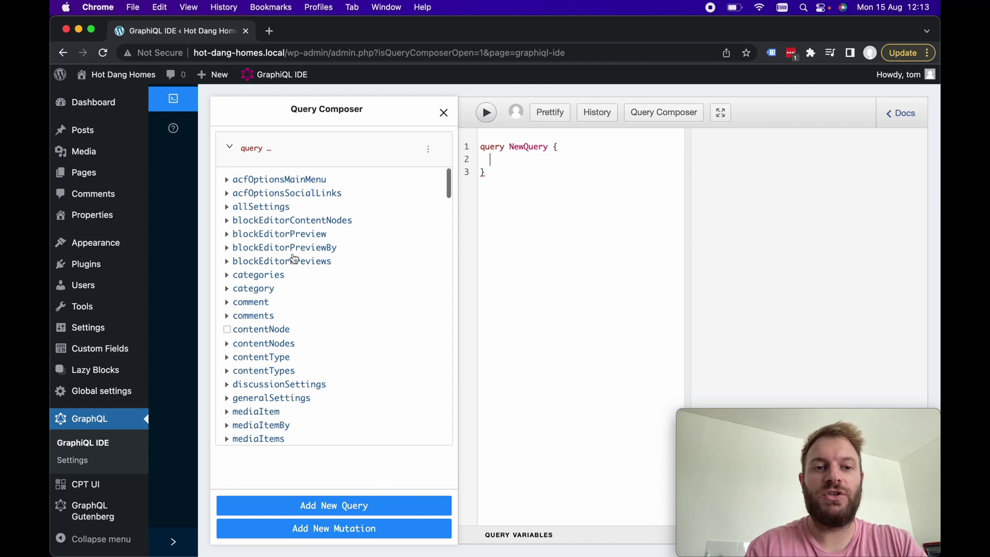
{"action": "scroll", "coordinate": [293, 258], "scroll_direction": "down", "scroll_amount": 10}
{"action": "scroll", "coordinate": [293, 258], "scroll_direction": "up", "scroll_amount": 3}
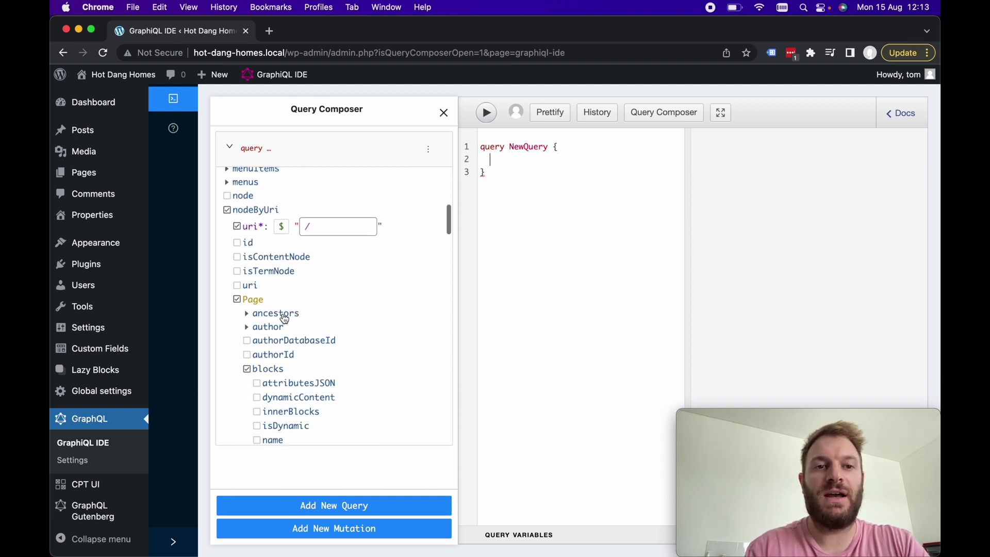
{"action": "left_click", "coordinate": [257, 250]}
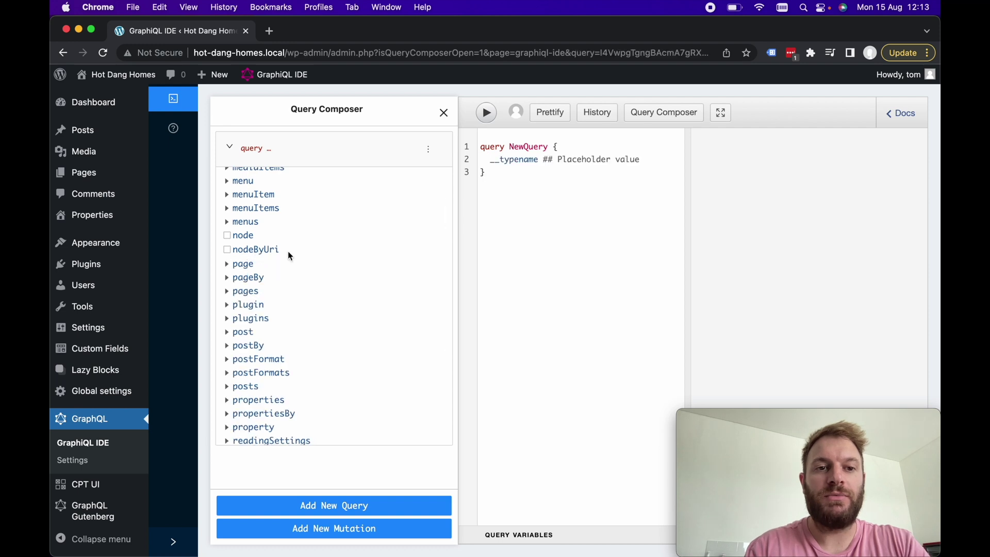
{"action": "left_click", "coordinate": [243, 265]}
{"action": "scroll", "coordinate": [258, 294], "scroll_direction": "down", "scroll_amount": 5}
{"action": "left_click", "coordinate": [261, 298]}
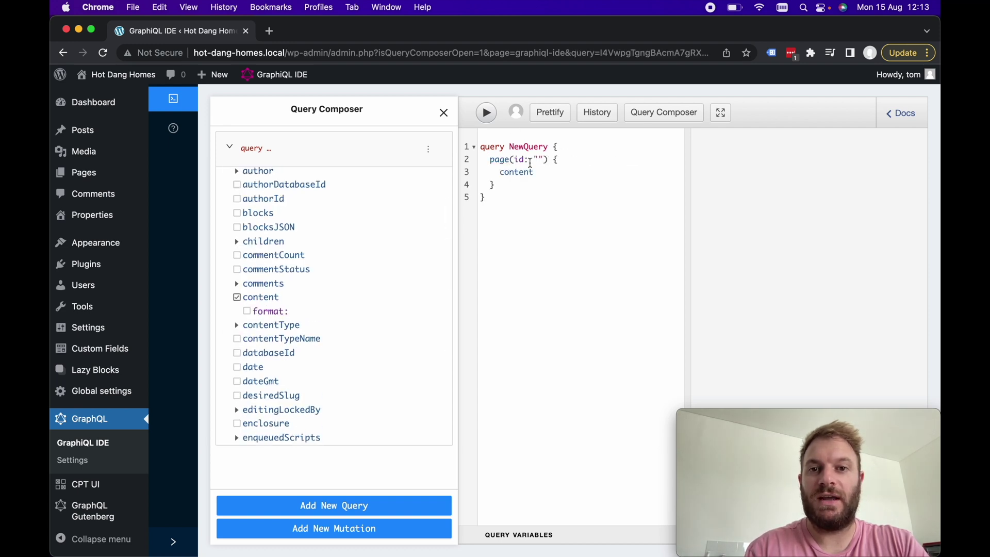
{"action": "left_click", "coordinate": [489, 114]}
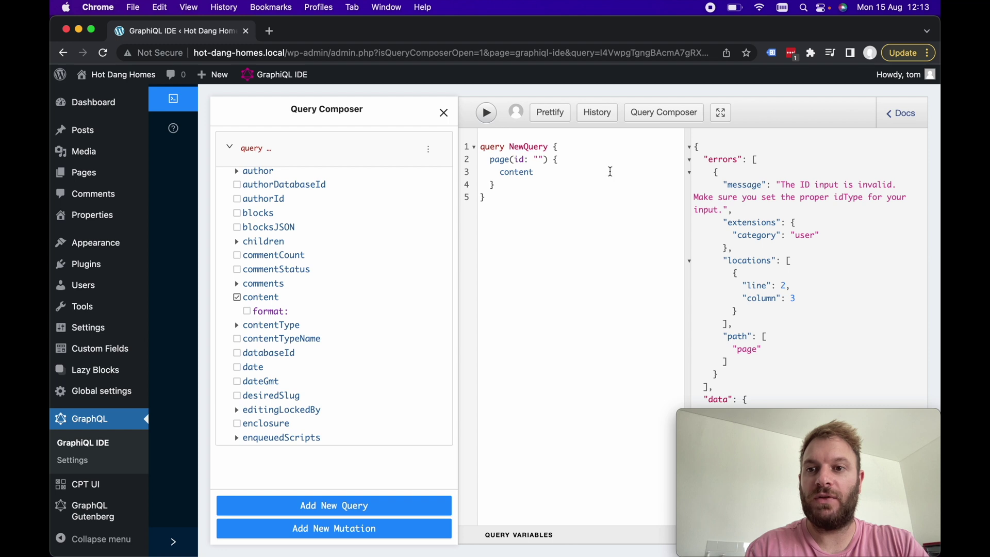
Step: Rewrite the query as pages { nodes { content } }, prettify it and run it
{"action": "scroll", "coordinate": [364, 227], "scroll_direction": "up", "scroll_amount": 1}
{"action": "left_click", "coordinate": [511, 160]}
{"action": "type", "text": "s"}
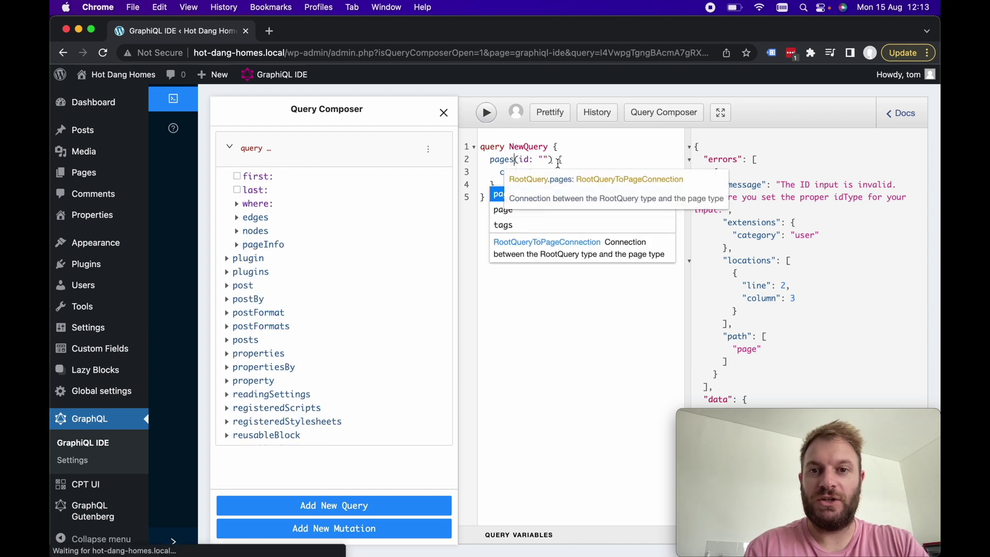
{"action": "key", "text": "Delete"}
{"action": "key", "text": "Delete"}
{"action": "key", "text": "Delete"}
{"action": "key", "text": "Delete"}
{"action": "key", "text": "Delete"}
{"action": "key", "text": "Delete"}
{"action": "key", "text": "Delete"}
{"action": "key", "text": "Delete"}
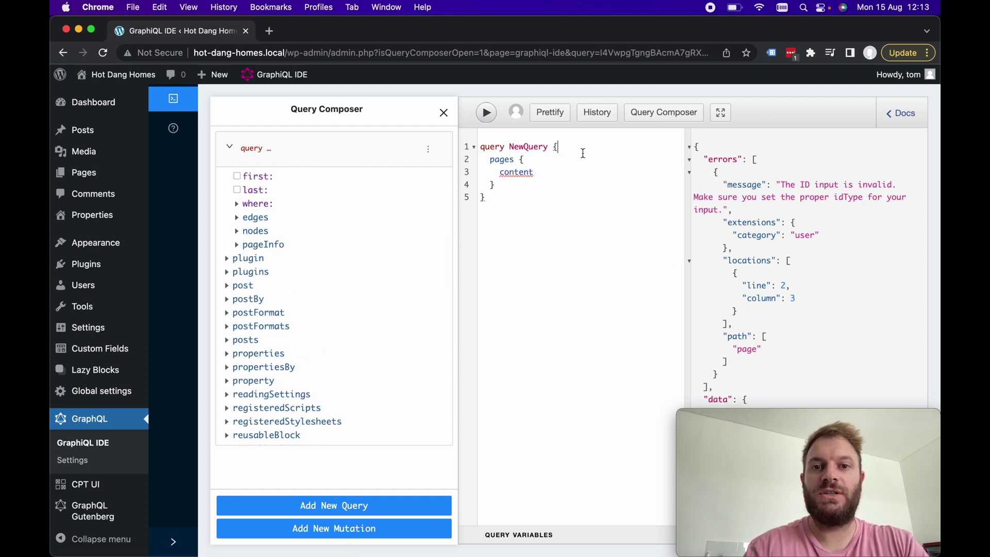
{"action": "left_click", "coordinate": [584, 155]}
{"action": "key", "text": "Return"}
{"action": "type", "text": "nodes{"}
{"action": "key", "text": "Return"}
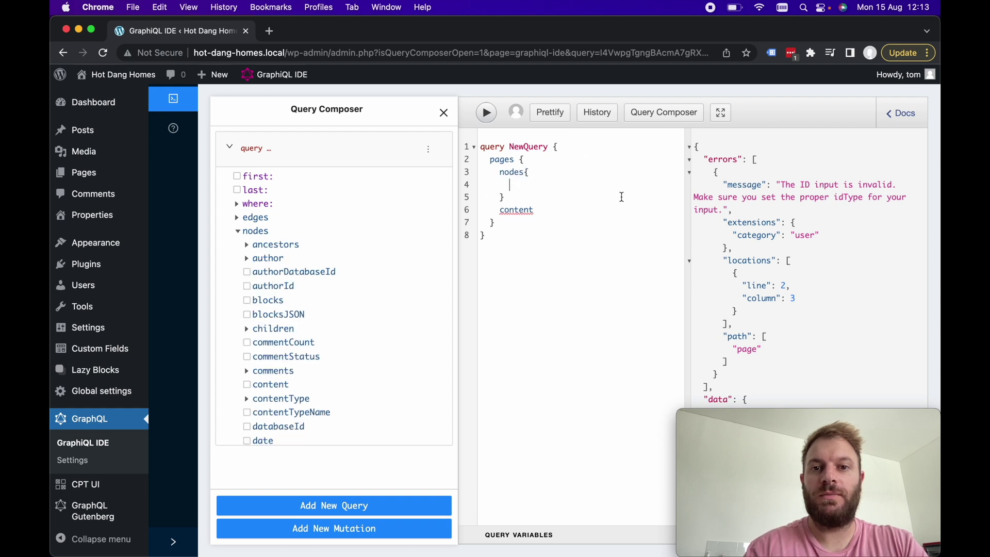
{"action": "key", "text": "super+ctrl+Up"}
{"action": "key", "text": "super+ctrl+Up"}
{"action": "left_click", "coordinate": [550, 112]}
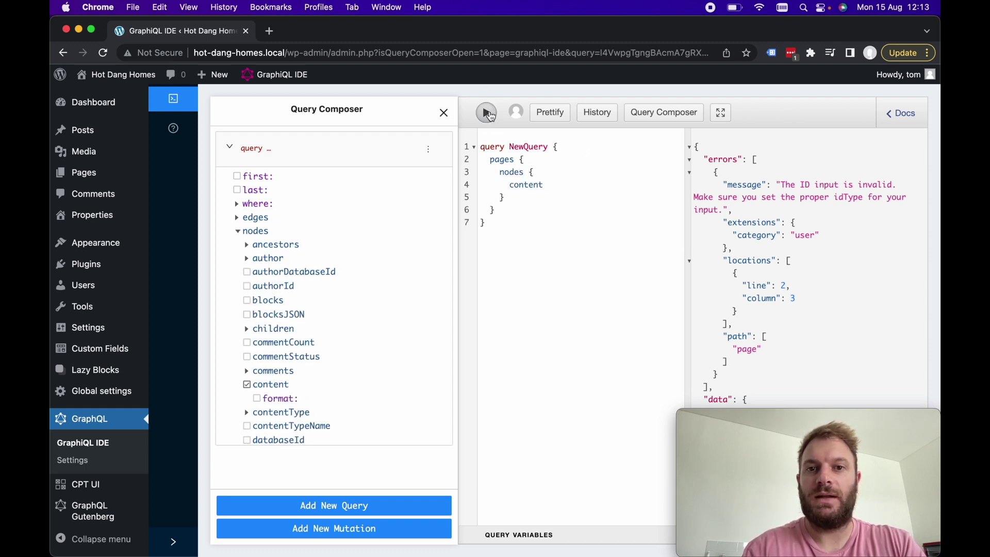
{"action": "left_click", "coordinate": [488, 113]}
Step: Scroll through the JSON results to inspect the Lazy Blocks hero HTML with its 'Guide to selling' heading
{"action": "scroll", "coordinate": [856, 320], "scroll_direction": "down", "scroll_amount": 4}
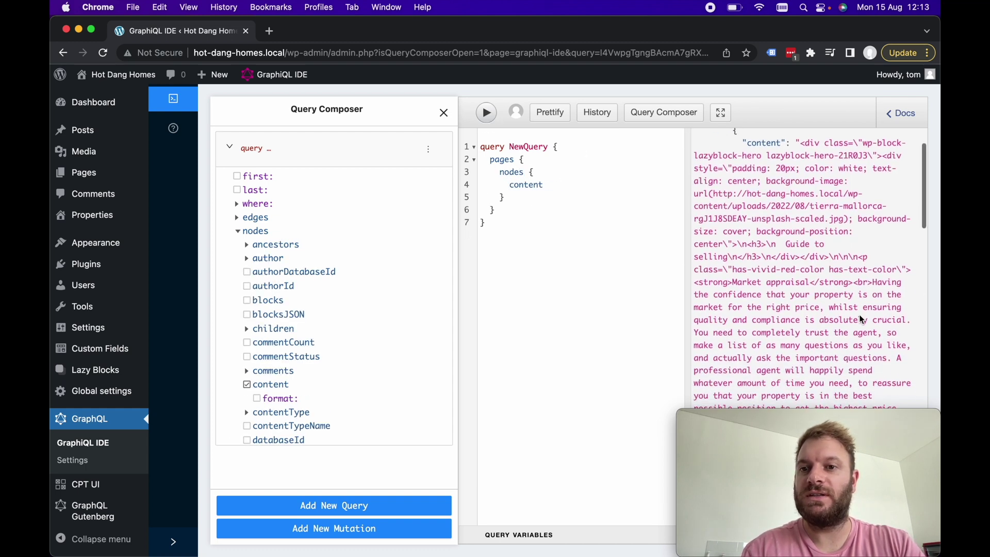
{"action": "scroll", "coordinate": [825, 258], "scroll_direction": "up", "scroll_amount": 3}
{"action": "scroll", "coordinate": [806, 243], "scroll_direction": "down", "scroll_amount": 3}
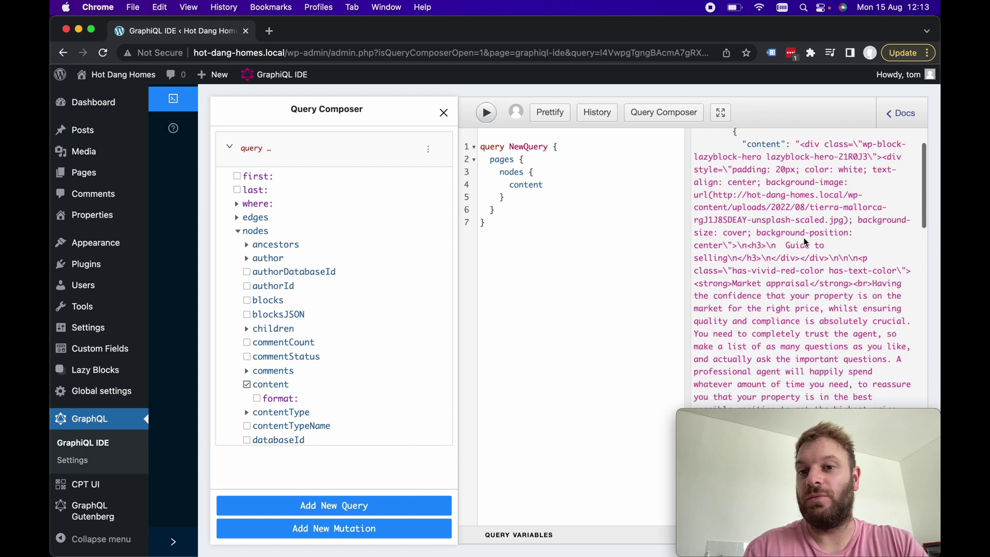
{"action": "scroll", "coordinate": [806, 240], "scroll_direction": "up", "scroll_amount": 2}
{"action": "scroll", "coordinate": [805, 239], "scroll_direction": "down", "scroll_amount": 2}
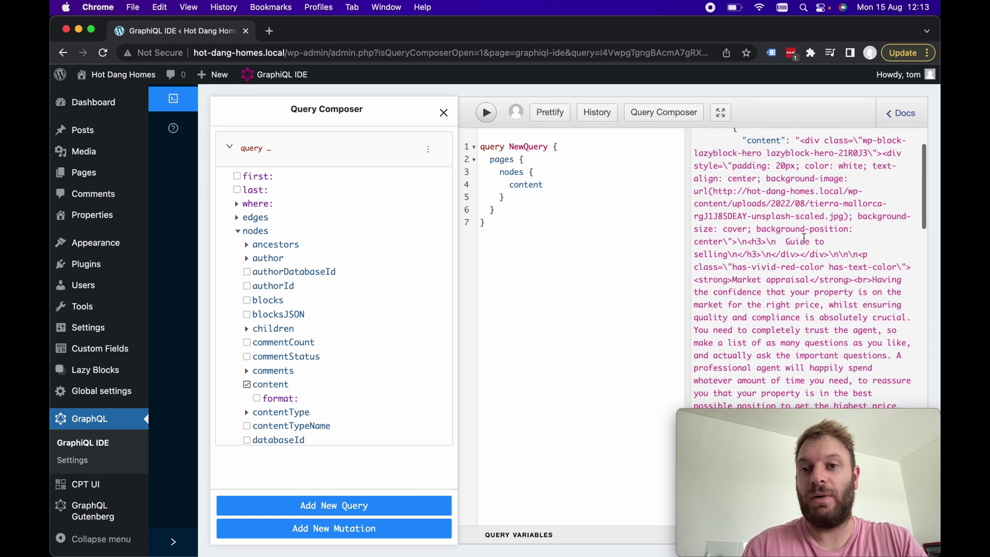
{"action": "scroll", "coordinate": [805, 238], "scroll_direction": "down", "scroll_amount": 2}
{"action": "scroll", "coordinate": [807, 242], "scroll_direction": "up", "scroll_amount": 2}
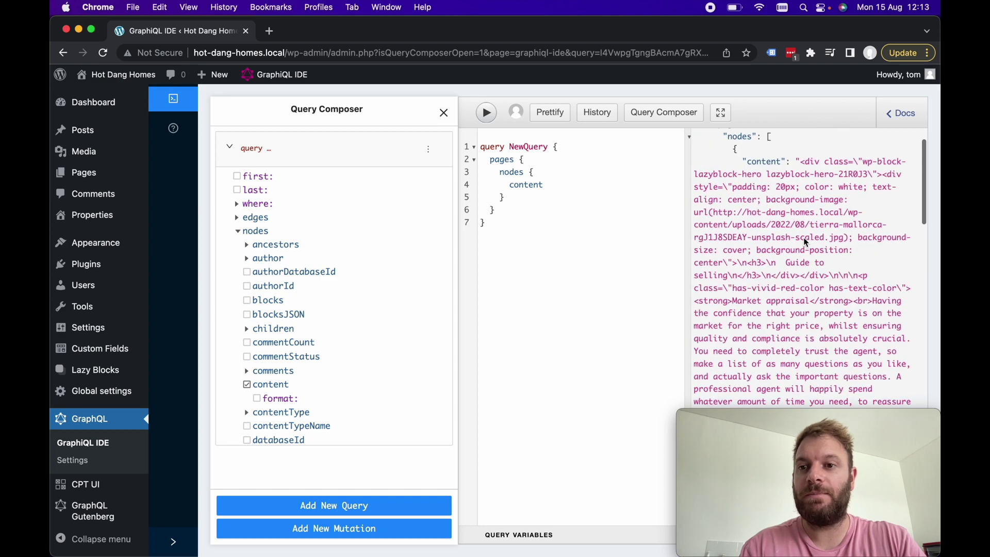
{"action": "scroll", "coordinate": [806, 242], "scroll_direction": "up", "scroll_amount": 2}
{"action": "scroll", "coordinate": [805, 238], "scroll_direction": "down", "scroll_amount": 10}
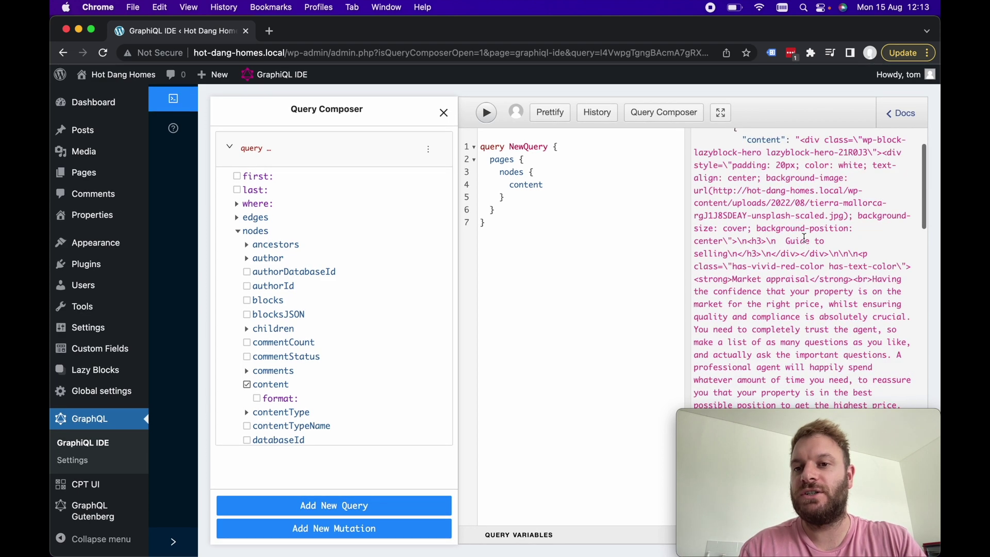
{"action": "scroll", "coordinate": [806, 238], "scroll_direction": "up", "scroll_amount": 10}
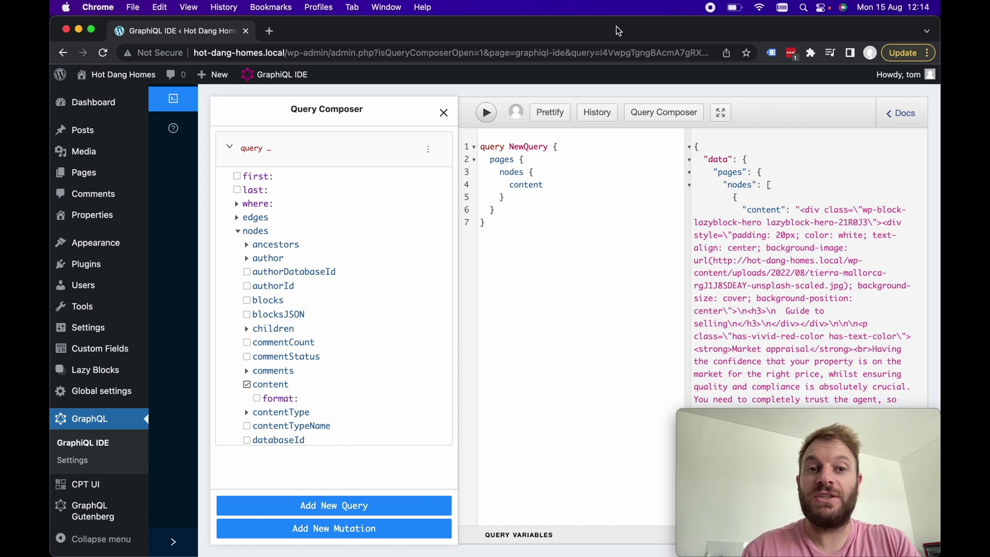
Step: Create a new Lazy Block named 'Two column grid'
{"action": "mouse_move", "coordinate": [101, 380]}
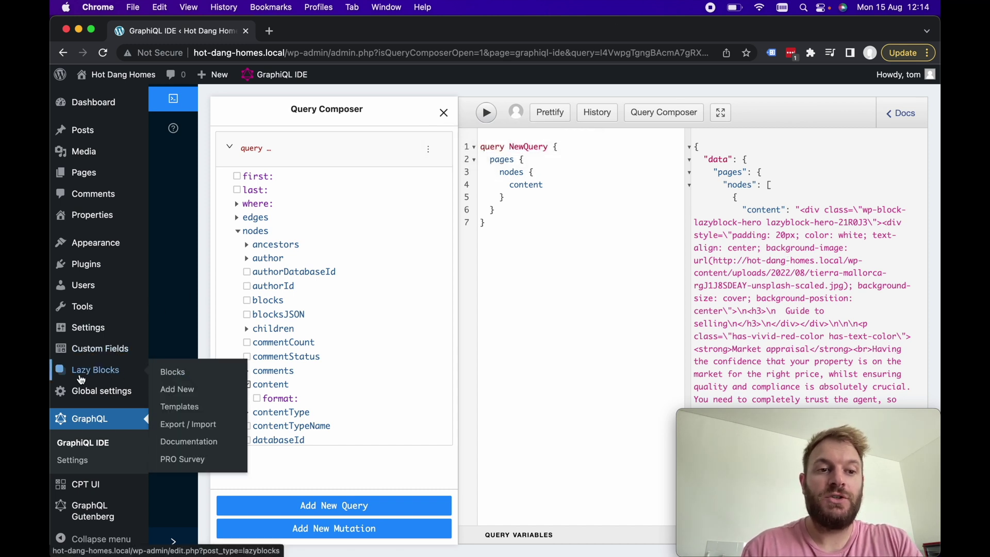
{"action": "left_click", "coordinate": [95, 379]}
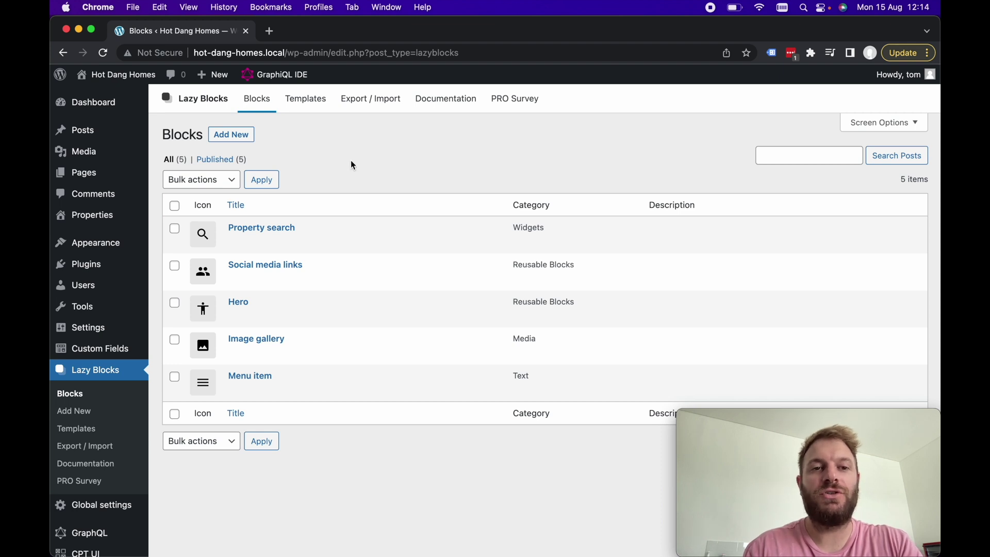
{"action": "left_click", "coordinate": [235, 142]}
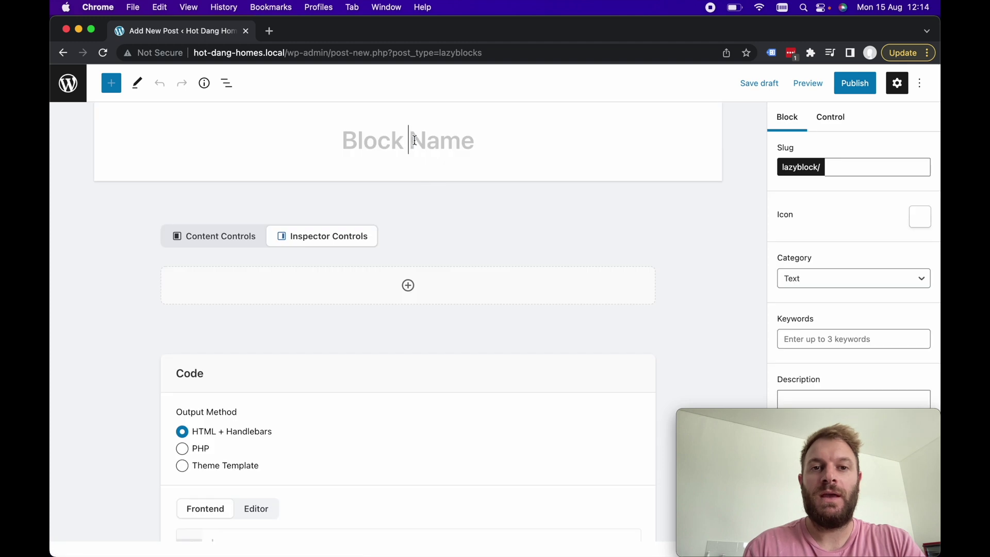
{"action": "left_click", "coordinate": [415, 140]}
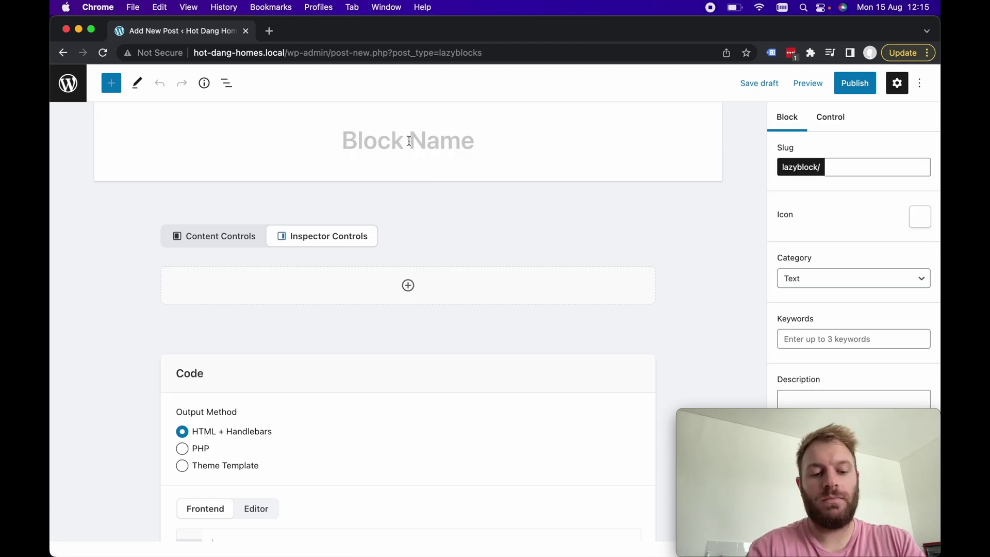
{"action": "type", "text": "Two c"}
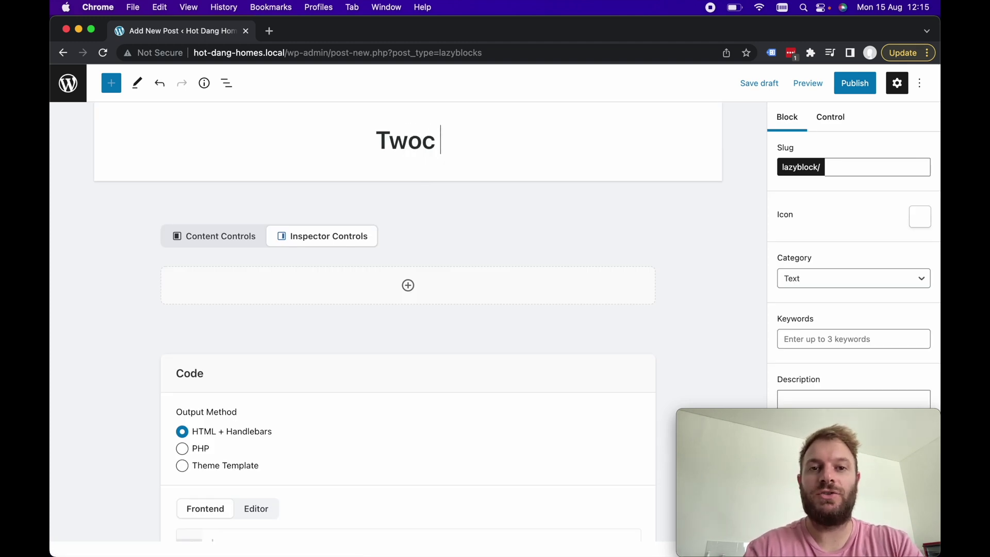
{"action": "type", "text": "olumn grid"}
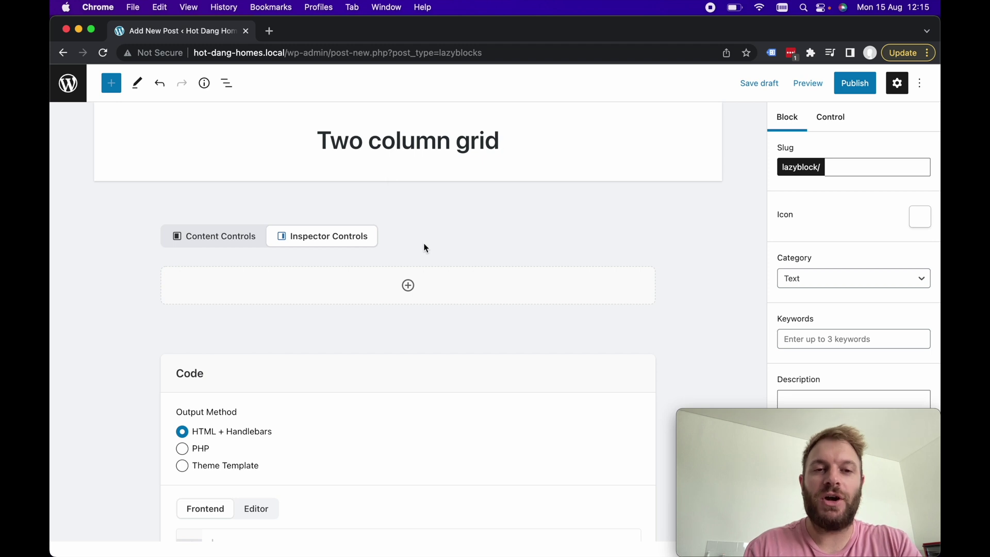
Step: Add a Text control labelled 'Left column content' to the block
{"action": "left_click", "coordinate": [408, 286]}
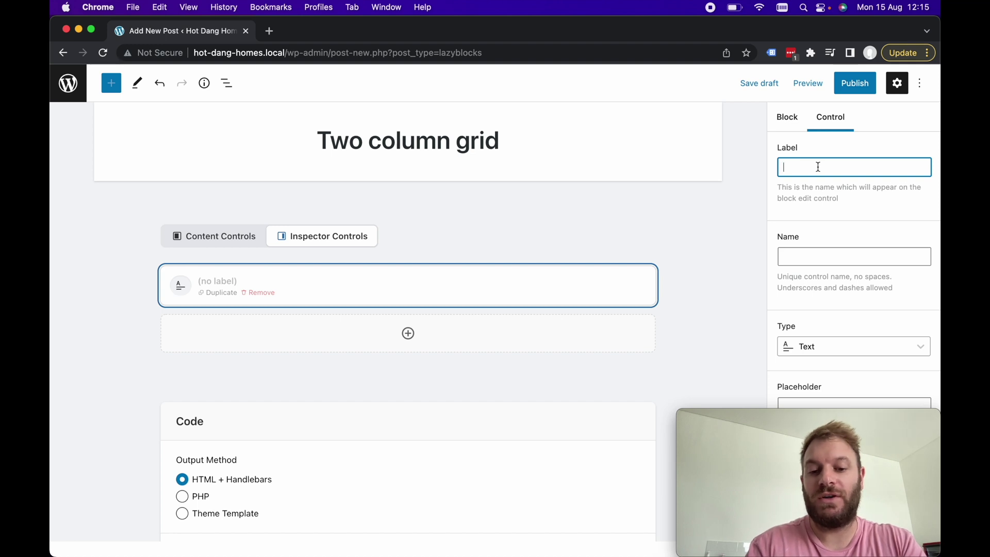
{"action": "type", "text": "Left column con"}
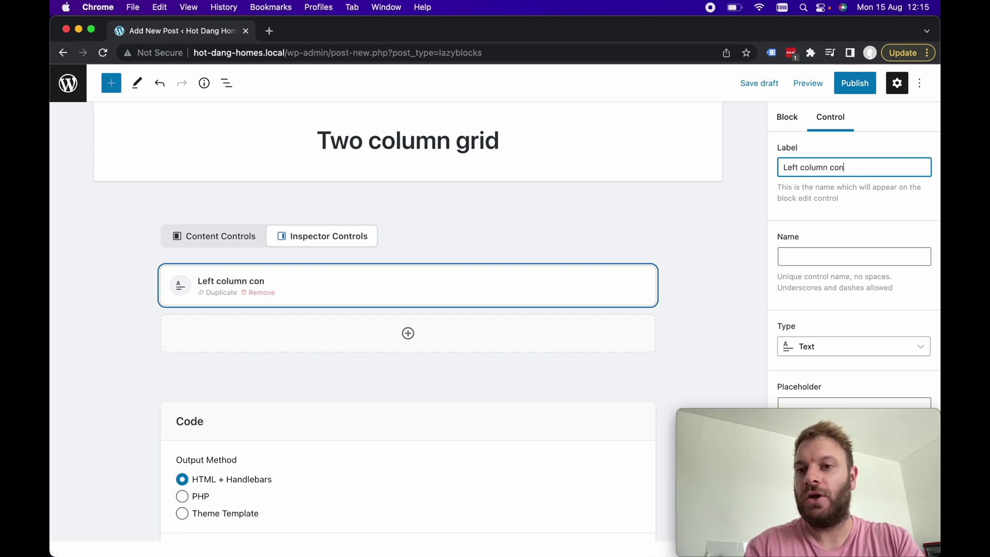
{"action": "type", "text": "tent"}
{"action": "scroll", "coordinate": [860, 214], "scroll_direction": "down", "scroll_amount": 5}
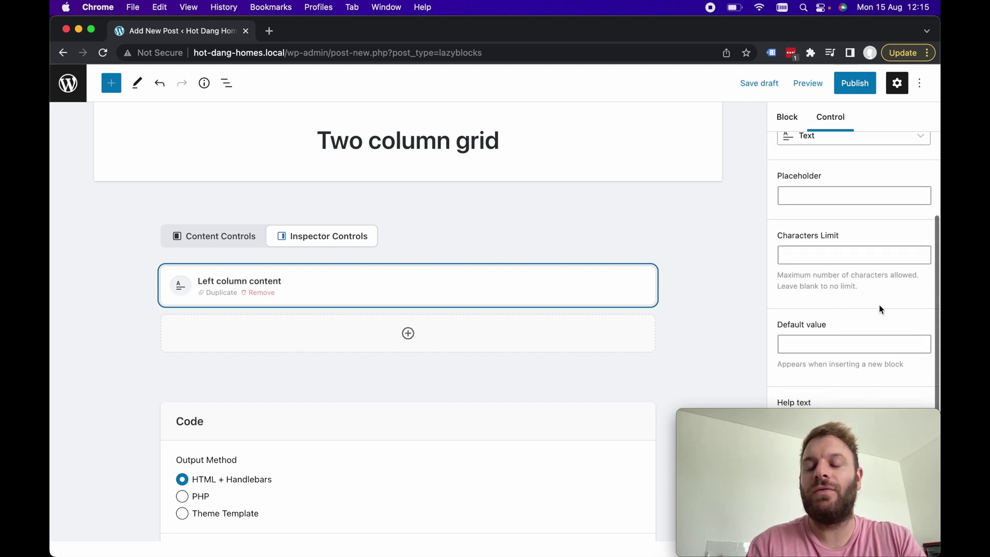
{"action": "scroll", "coordinate": [880, 305], "scroll_direction": "down", "scroll_amount": 3}
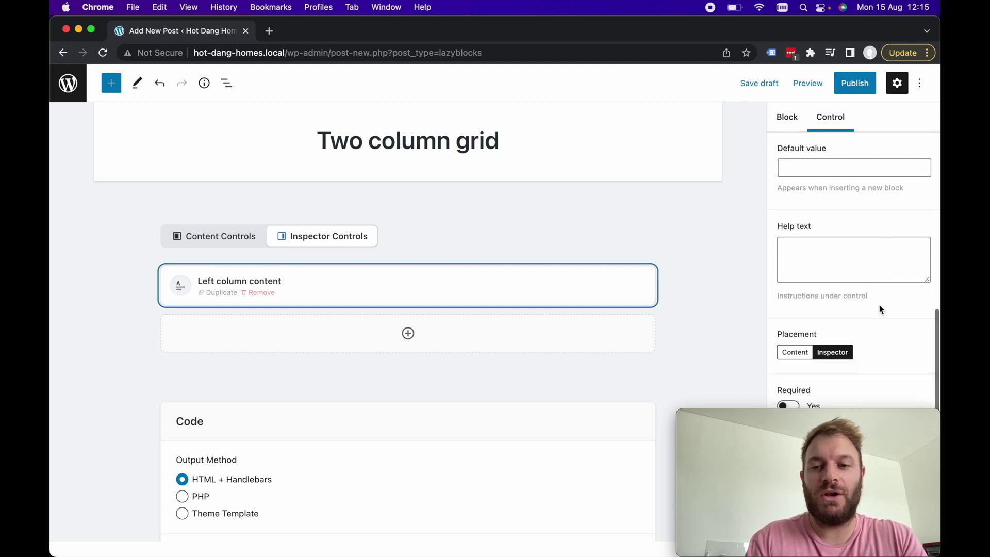
{"action": "scroll", "coordinate": [880, 305], "scroll_direction": "up", "scroll_amount": 8}
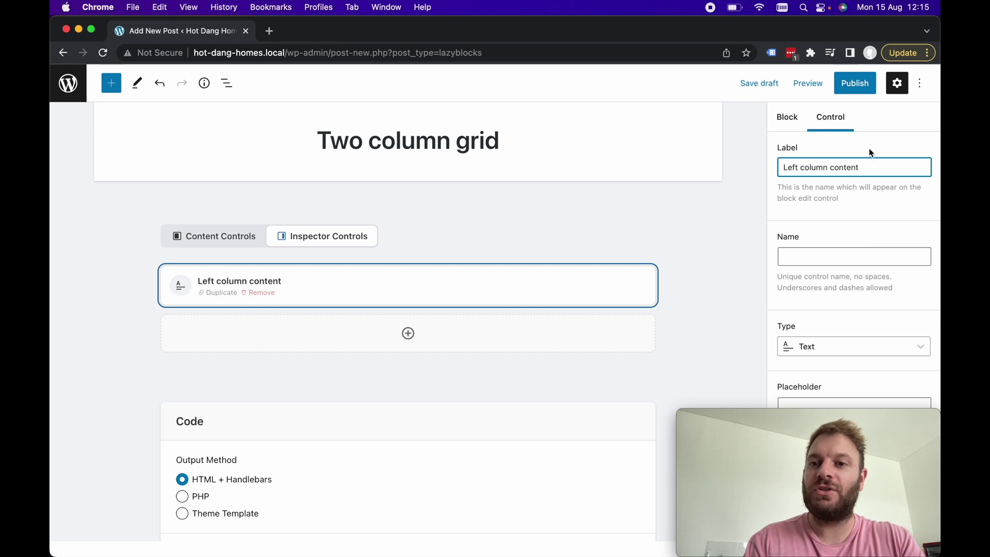
Step: Publish the Two column grid block
{"action": "left_click", "coordinate": [862, 90]}
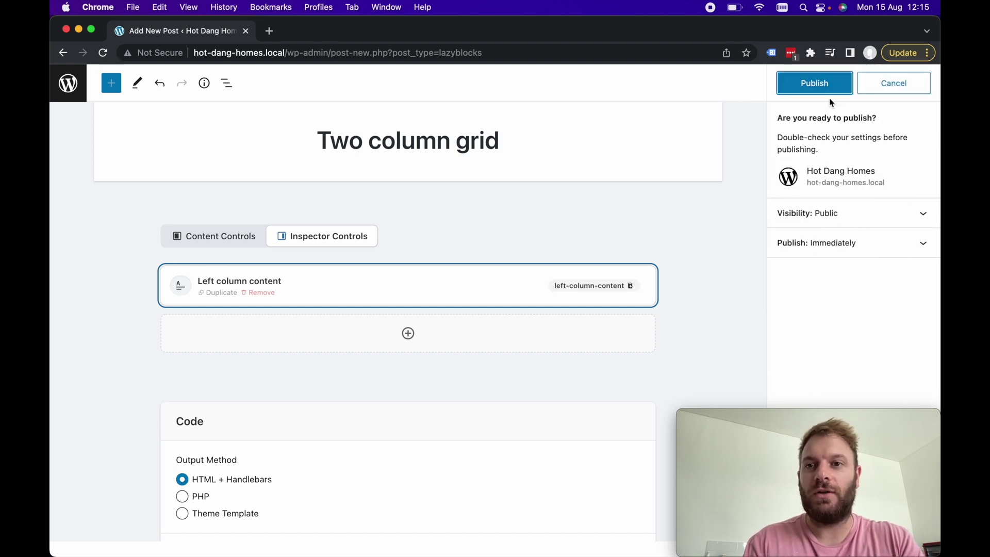
{"action": "left_click", "coordinate": [831, 91]}
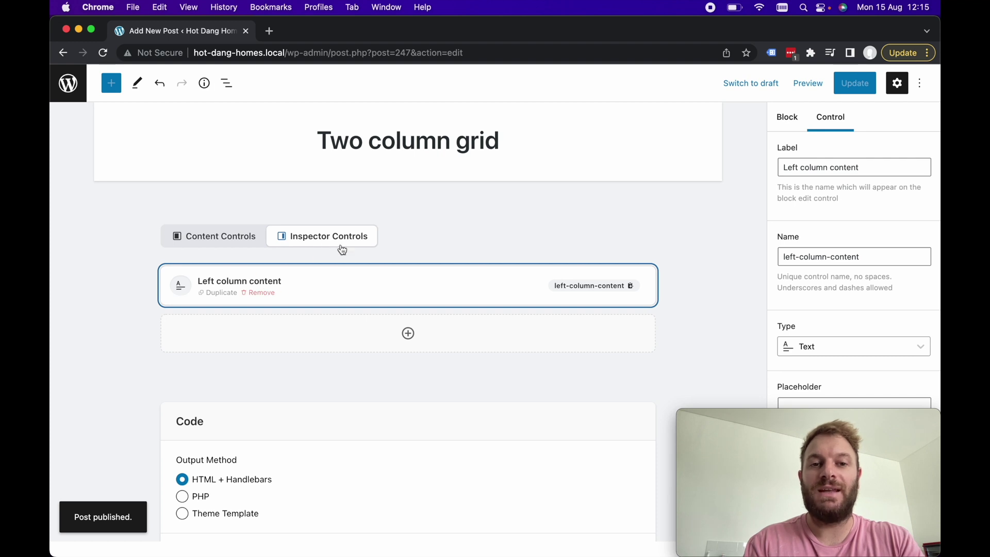
{"action": "scroll", "coordinate": [479, 379], "scroll_direction": "down", "scroll_amount": 3}
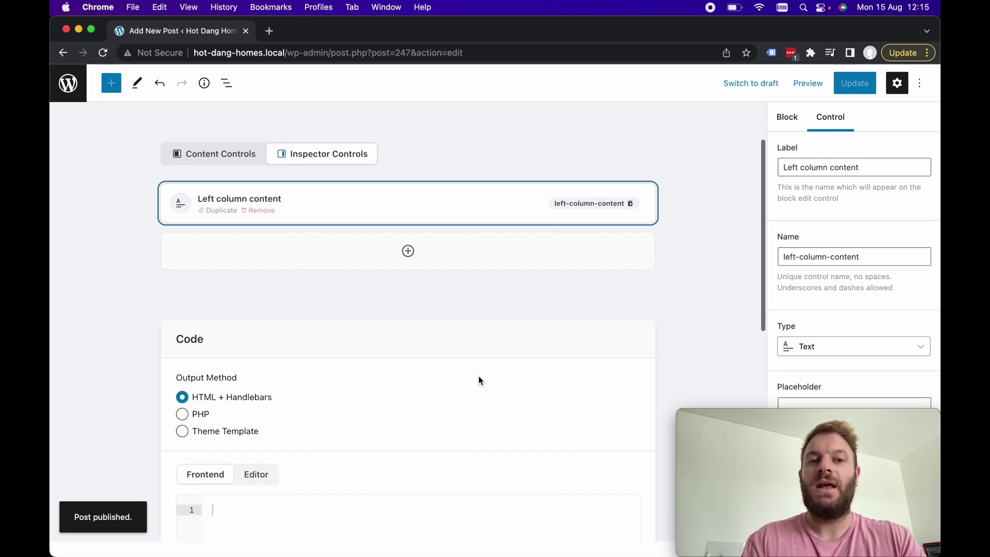
{"action": "scroll", "coordinate": [479, 380], "scroll_direction": "down", "scroll_amount": 4}
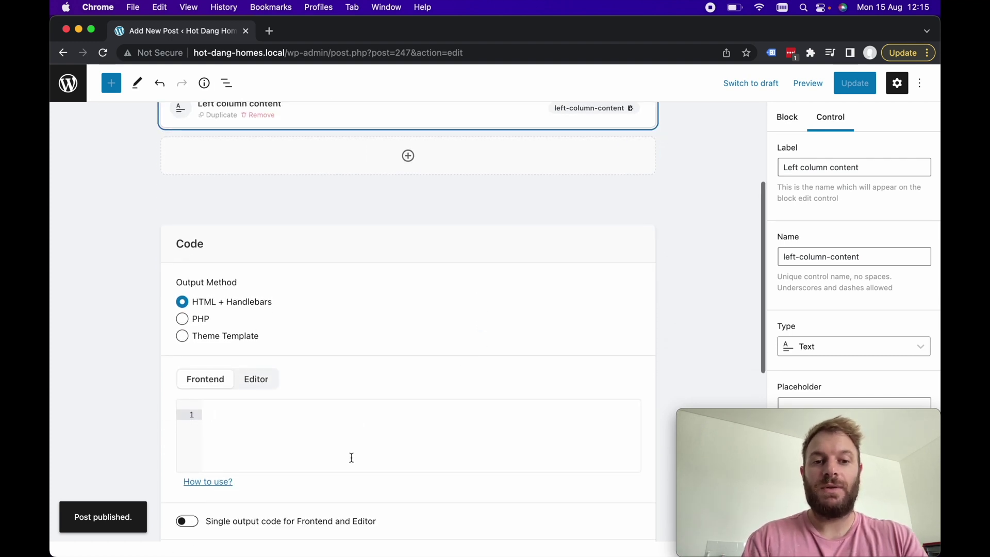
{"action": "left_click", "coordinate": [404, 440]}
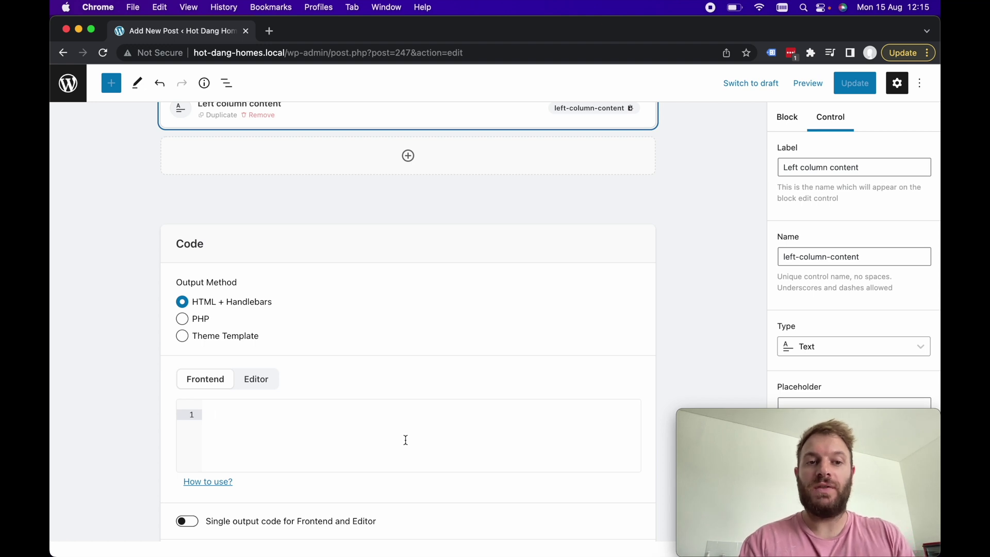
Step: Turn on 'Single output code for Frontend and Editor' in the block's Code section
{"action": "scroll", "coordinate": [406, 440], "scroll_direction": "down", "scroll_amount": 1}
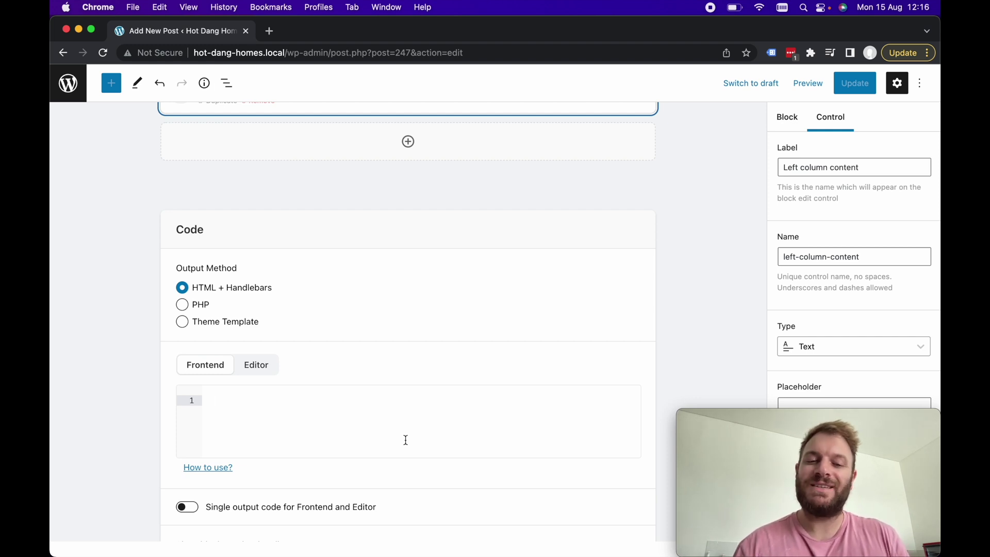
{"action": "scroll", "coordinate": [406, 439], "scroll_direction": "down", "scroll_amount": 4}
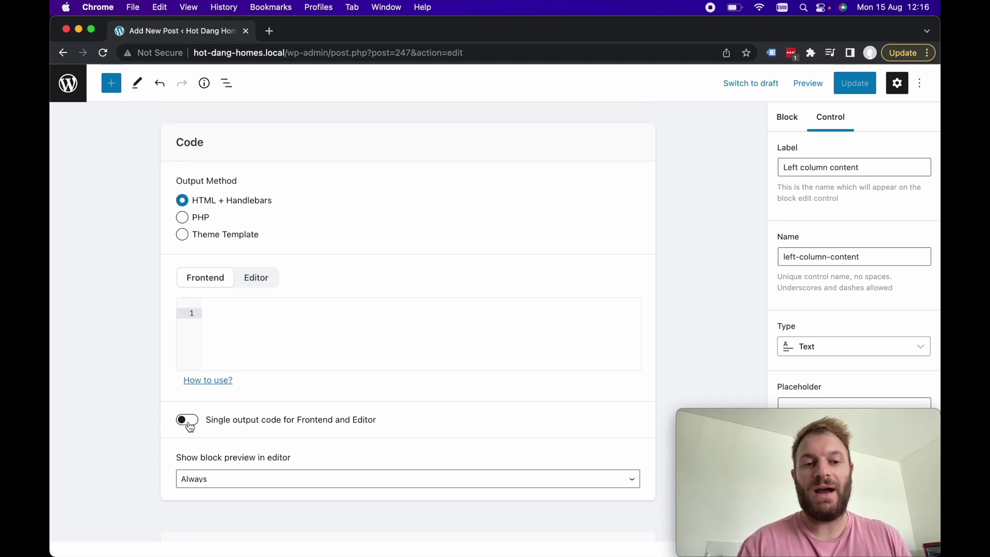
{"action": "left_click", "coordinate": [188, 422]}
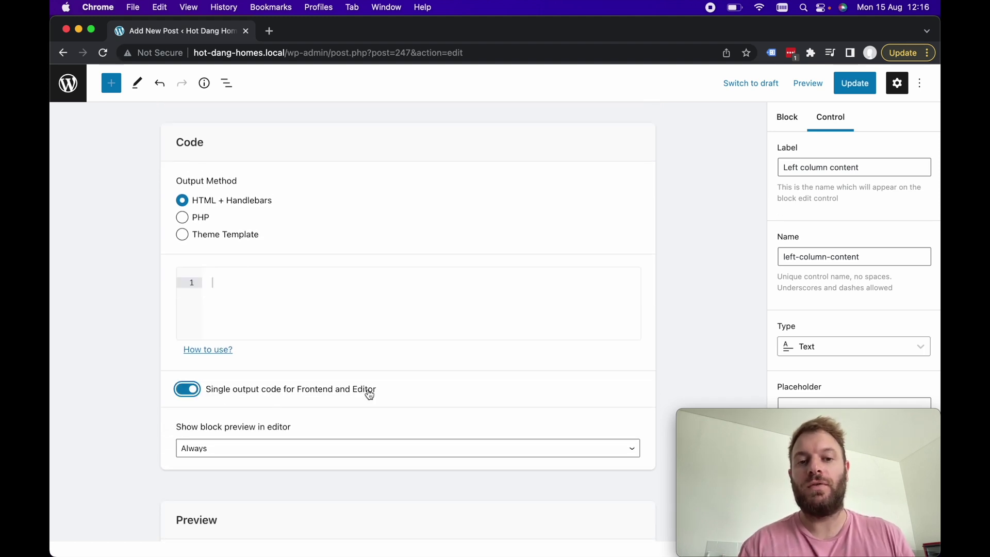
{"action": "scroll", "coordinate": [368, 391], "scroll_direction": "up", "scroll_amount": 1}
{"action": "left_click", "coordinate": [385, 369]}
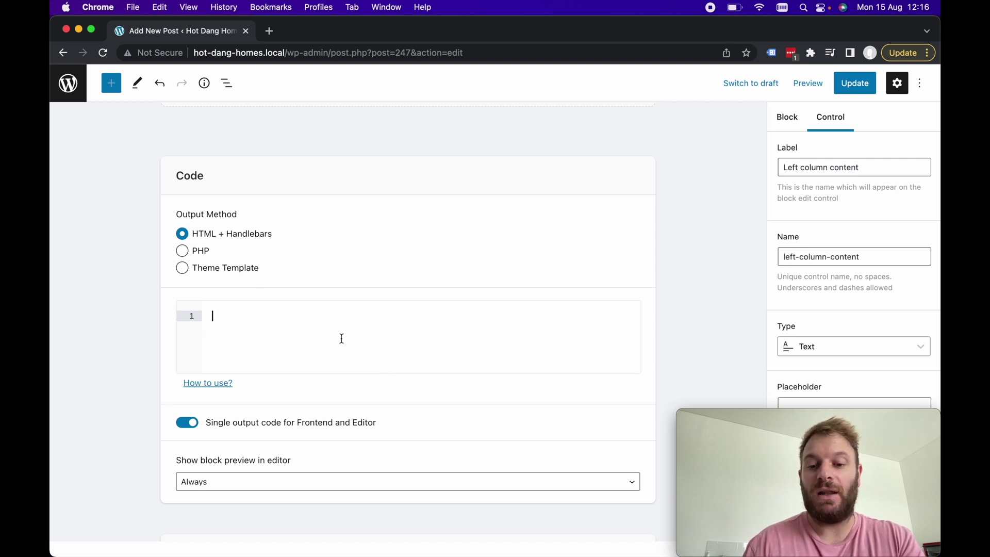
Step: Write a div containing the {{left-column-content}} variable in the output code
{"action": "type", "text": "<div>"}
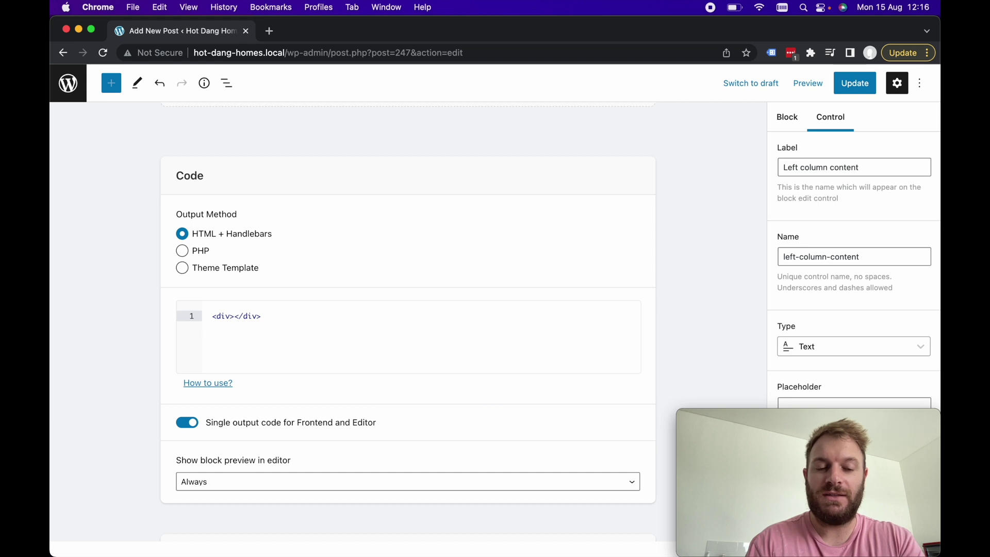
{"action": "type", "text": "{{"}
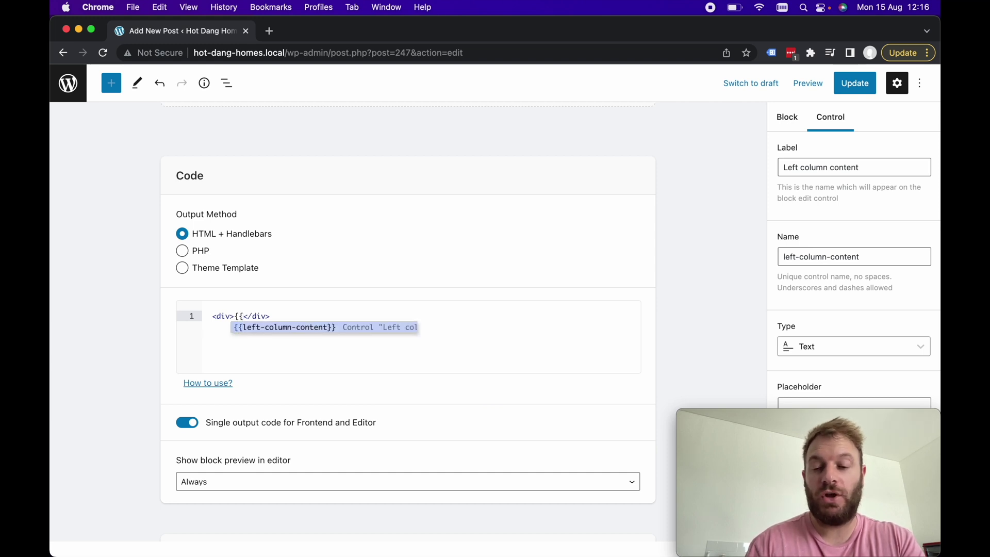
{"action": "left_click", "coordinate": [304, 326]}
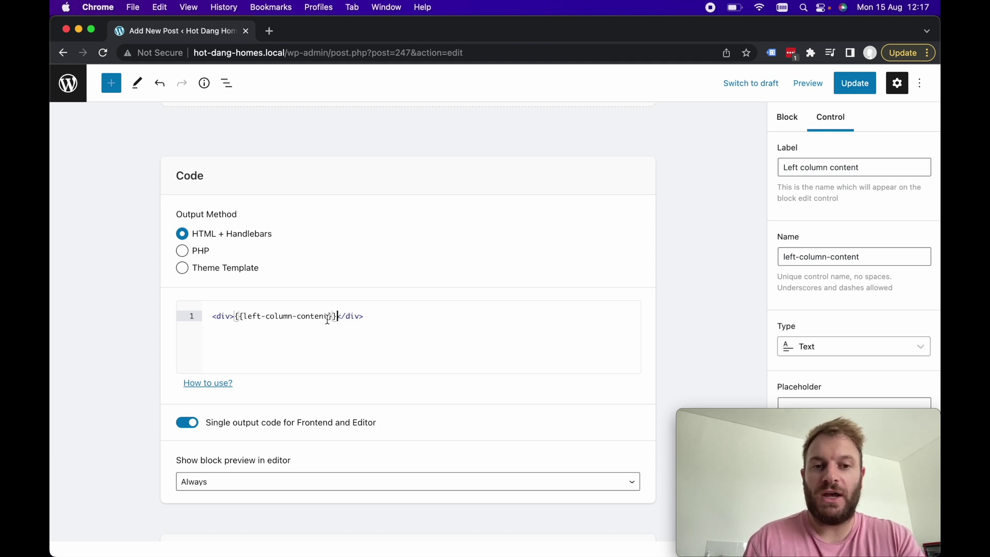
{"action": "left_click", "coordinate": [328, 319]}
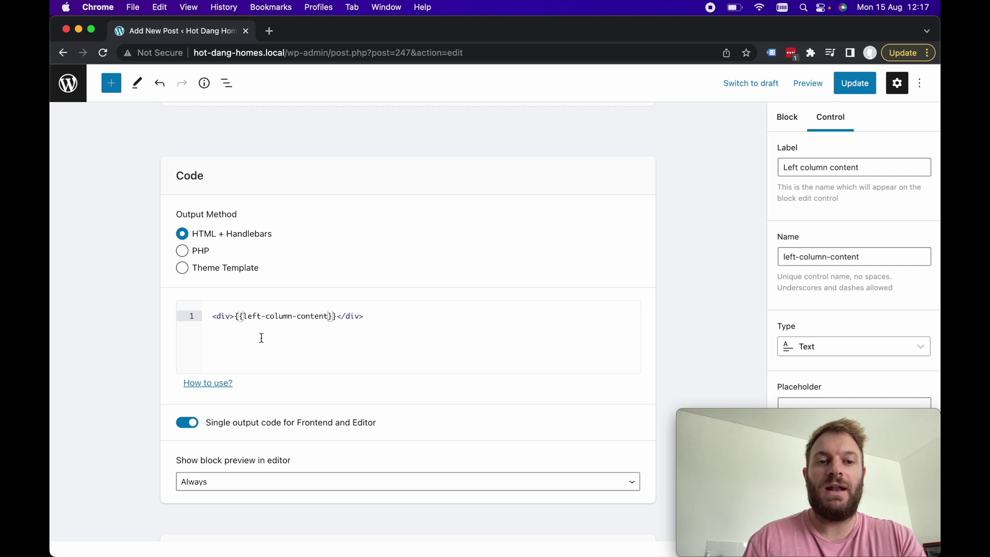
{"action": "type", "text": "."}
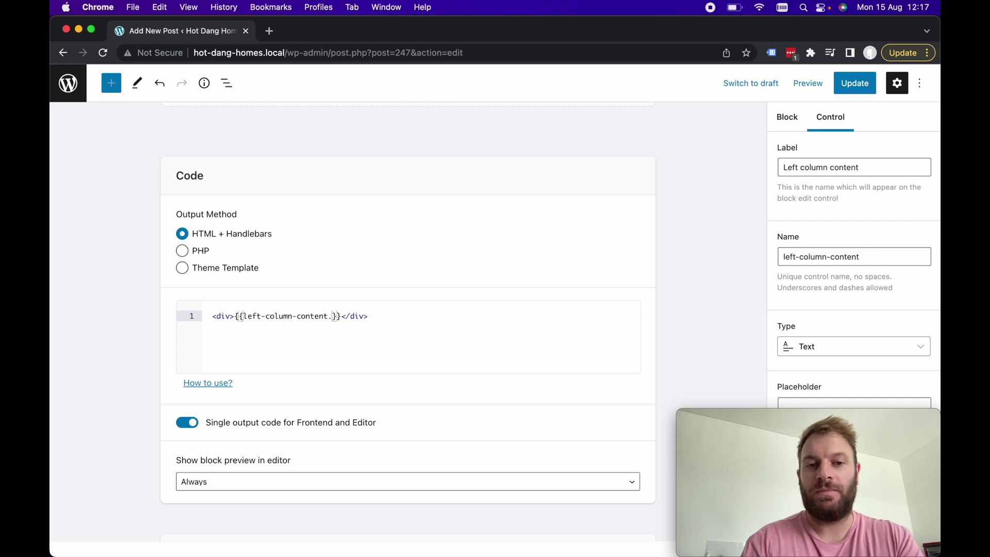
{"action": "type", "text": "c"}
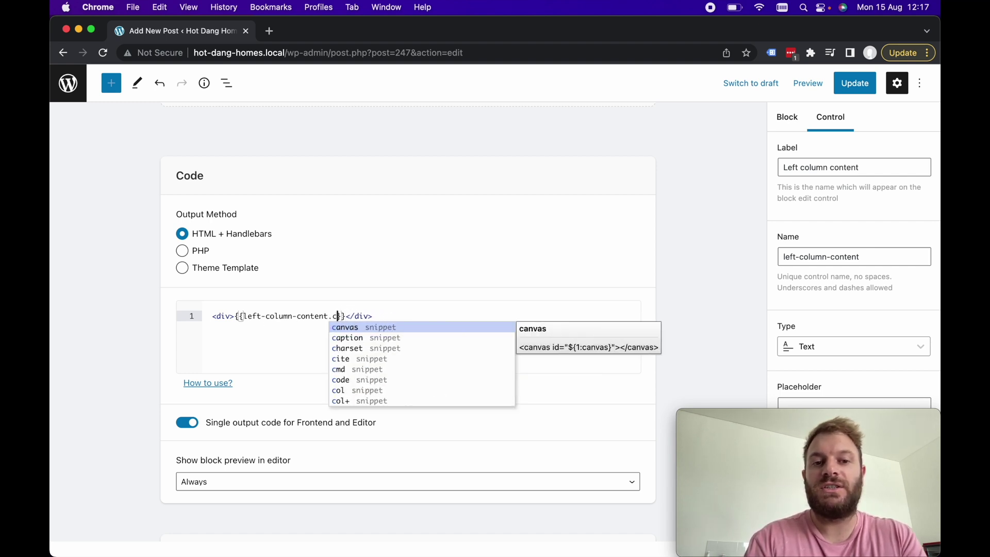
{"action": "key", "text": "BackSpace"}
{"action": "key", "text": "BackSpace"}
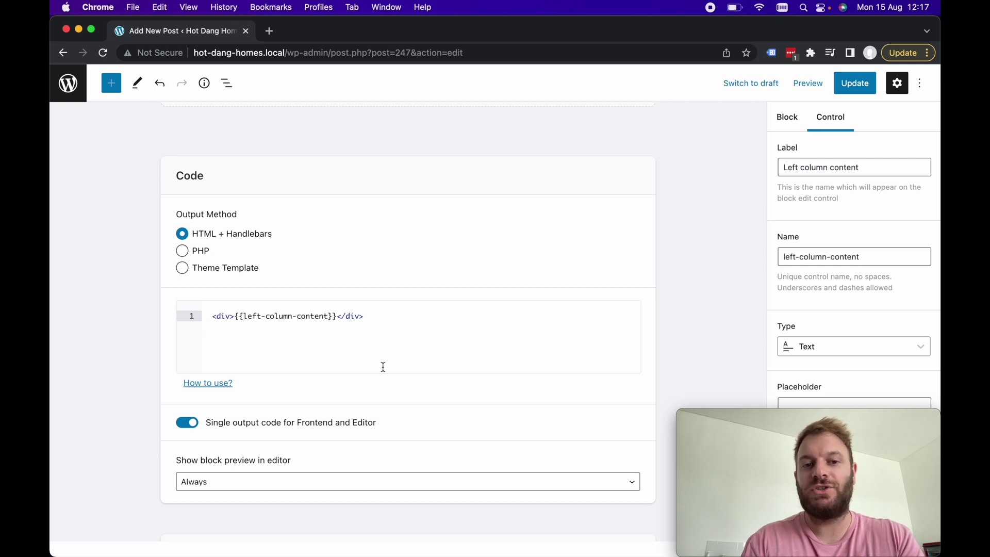
Step: Add style="color: red;" to the div and update the block
{"action": "scroll", "coordinate": [384, 367], "scroll_direction": "down", "scroll_amount": 1}
{"action": "left_click", "coordinate": [232, 306]}
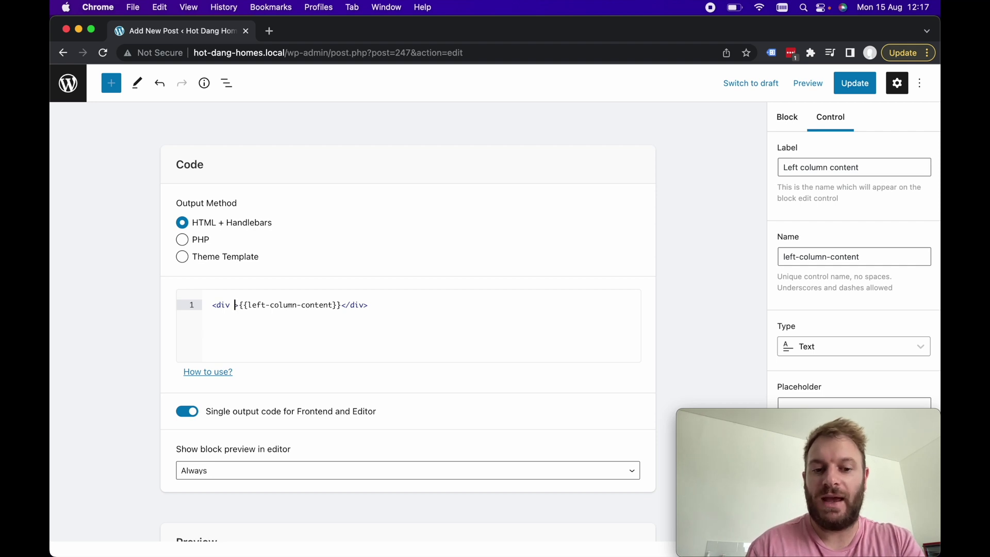
{"action": "type", "text": "style="}
{"action": "key", "text": "BackSpace"}
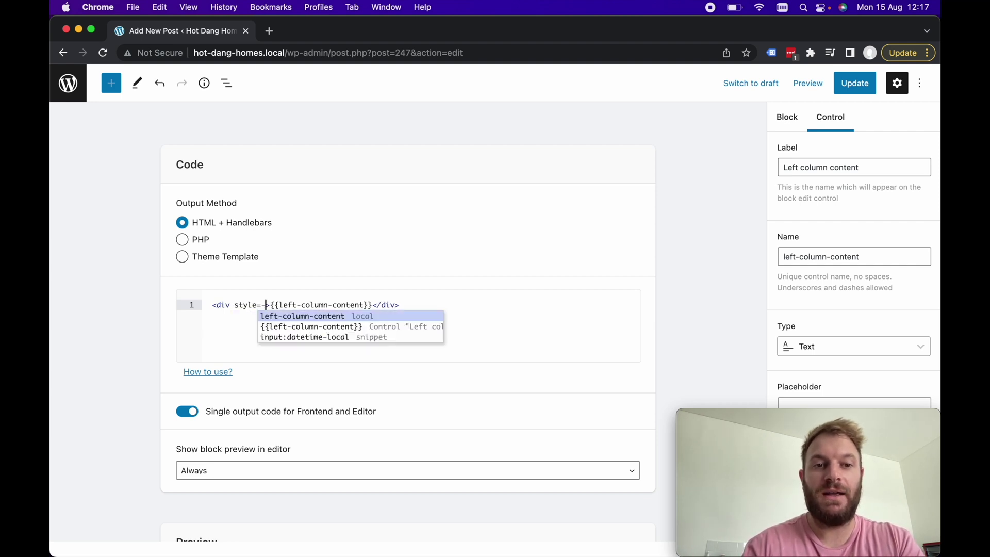
{"action": "key", "text": "Escape"}
{"action": "left_click", "coordinate": [212, 305]}
{"action": "left_click", "coordinate": [262, 304]}
{"action": "type", "text": "\"col"}
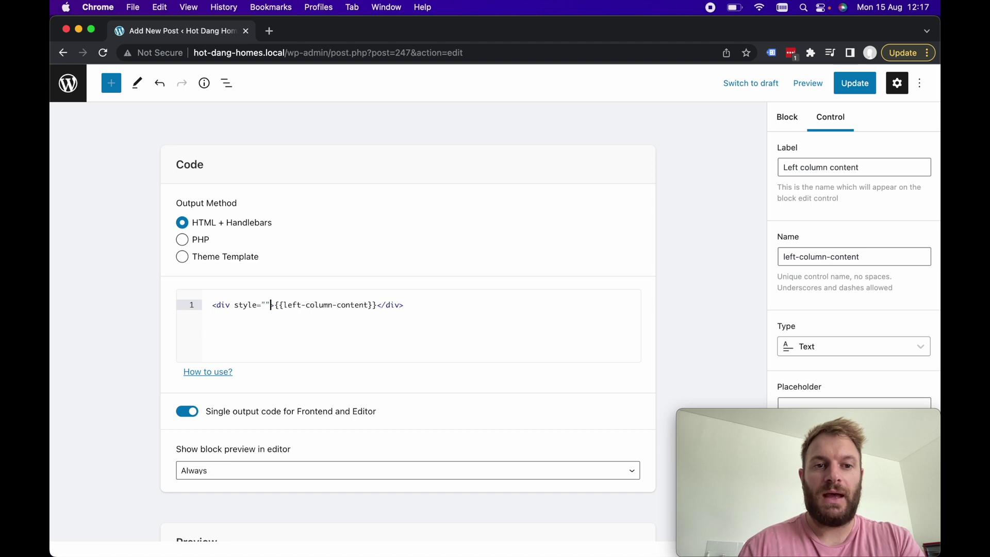
{"action": "type", "text": "or: red;"}
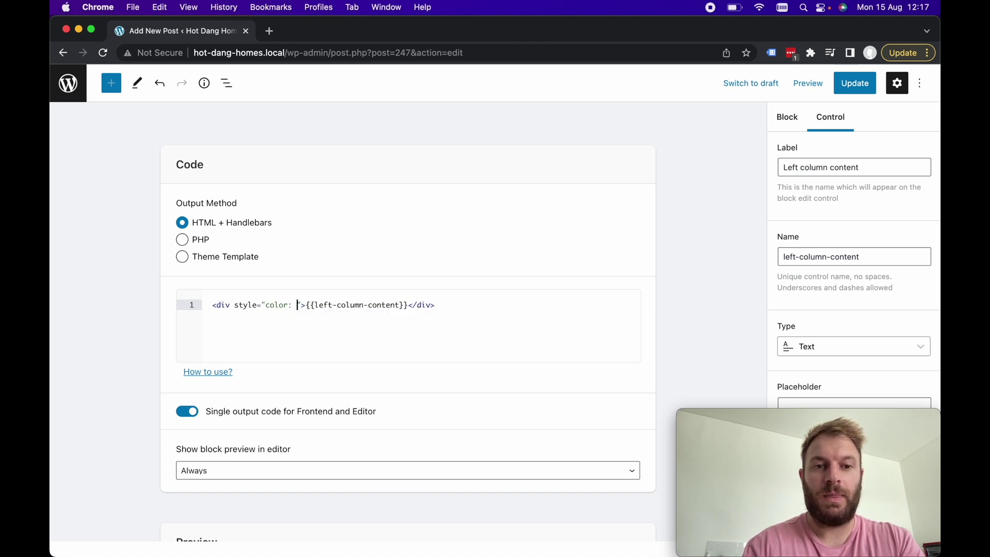
{"action": "left_click", "coordinate": [512, 315]}
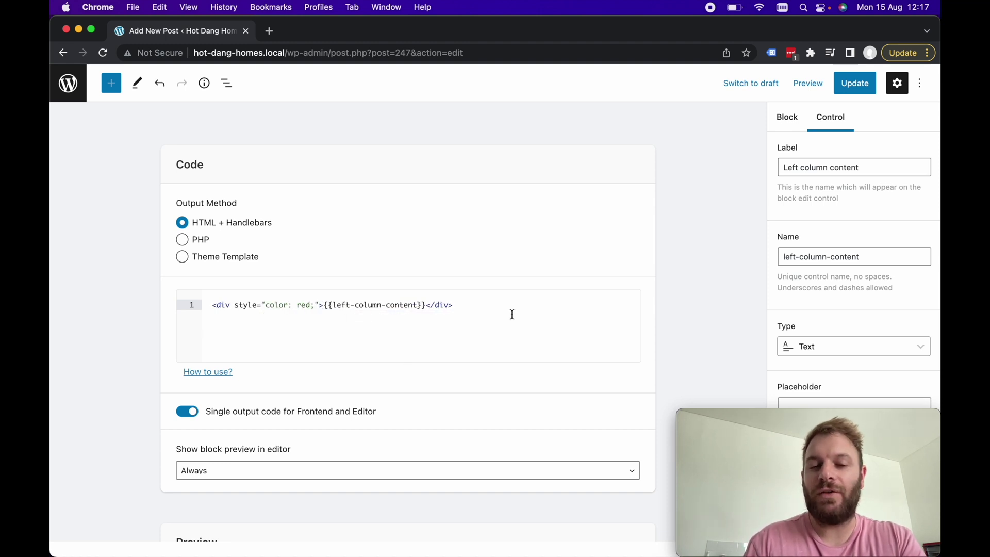
{"action": "scroll", "coordinate": [513, 314], "scroll_direction": "down", "scroll_amount": 1}
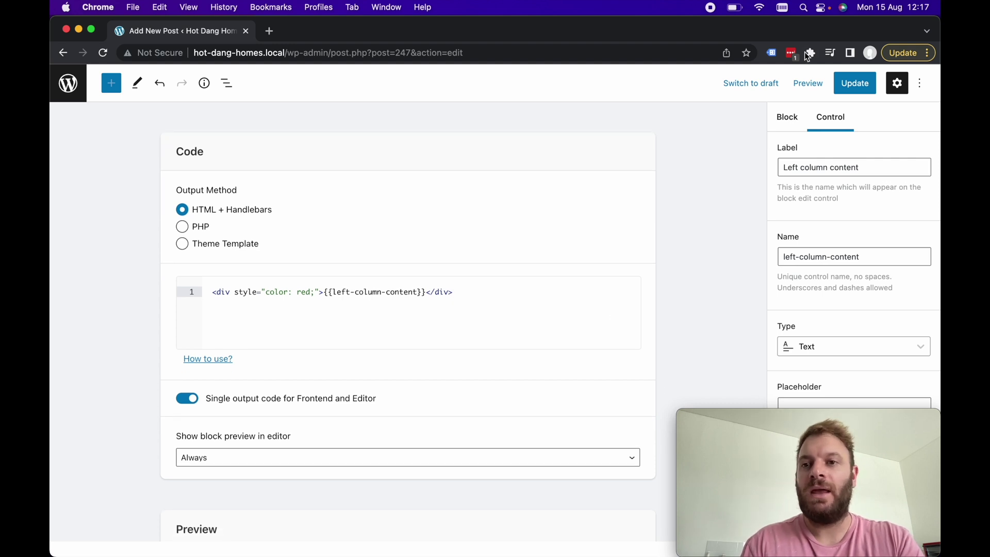
{"action": "left_click", "coordinate": [855, 83]}
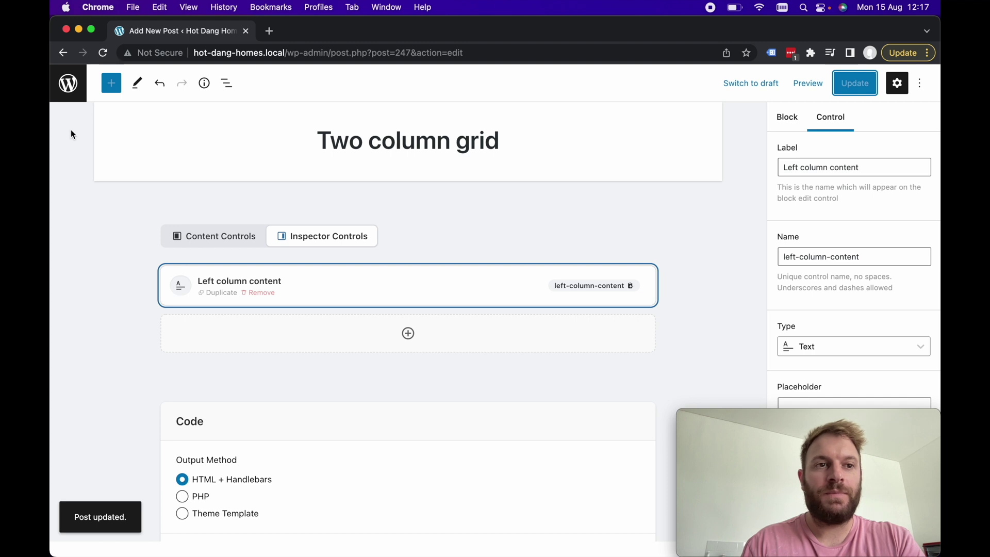
Step: Create a new page titled 'Grid example'
{"action": "left_click", "coordinate": [69, 83]}
{"action": "mouse_move", "coordinate": [94, 178]}
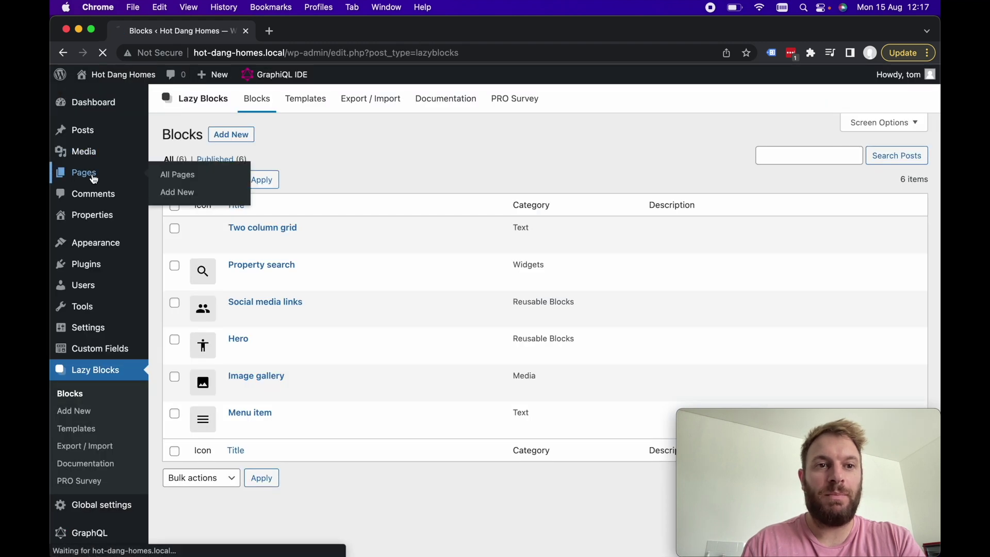
{"action": "left_click", "coordinate": [230, 104]}
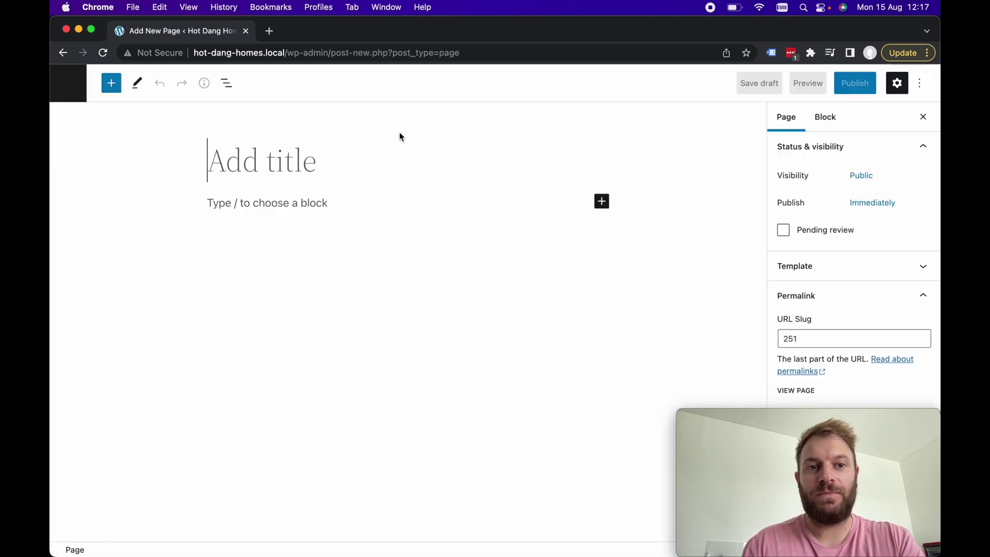
{"action": "type", "text": "Grid"}
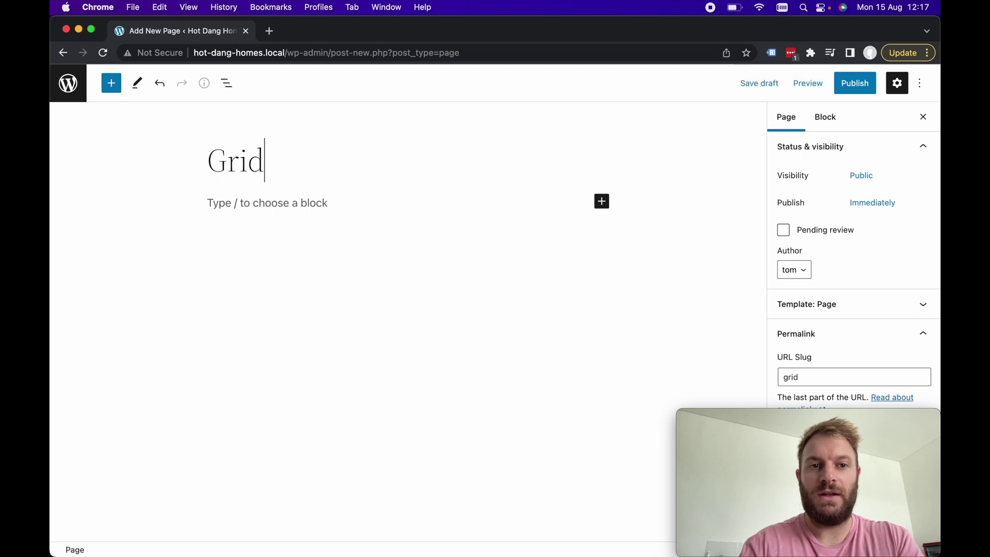
{"action": "type", "text": " example"}
{"action": "left_click", "coordinate": [294, 205]}
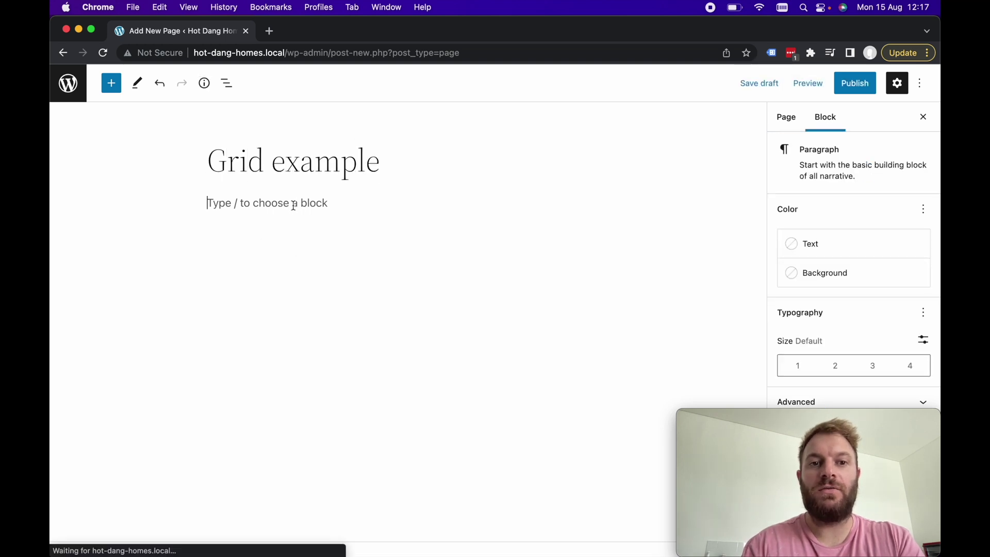
Step: Insert a Two column grid block into the page body from the full block list
{"action": "left_click", "coordinate": [601, 201]}
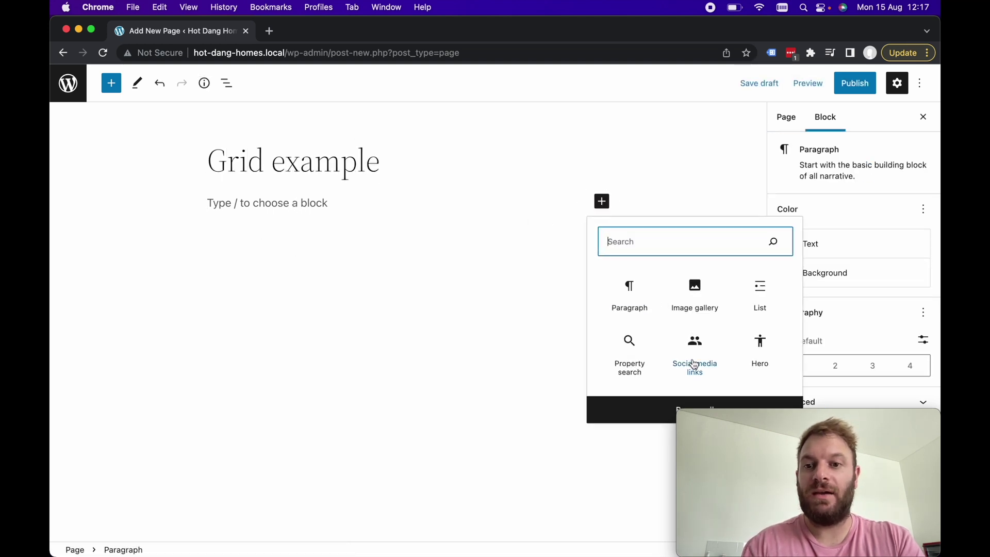
{"action": "left_click", "coordinate": [636, 412]}
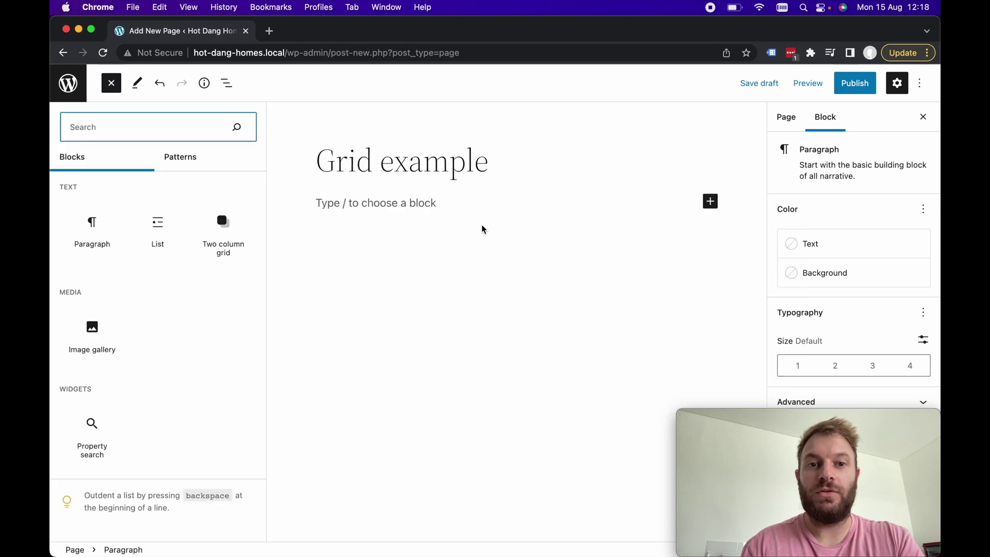
{"action": "mouse_move", "coordinate": [220, 269]}
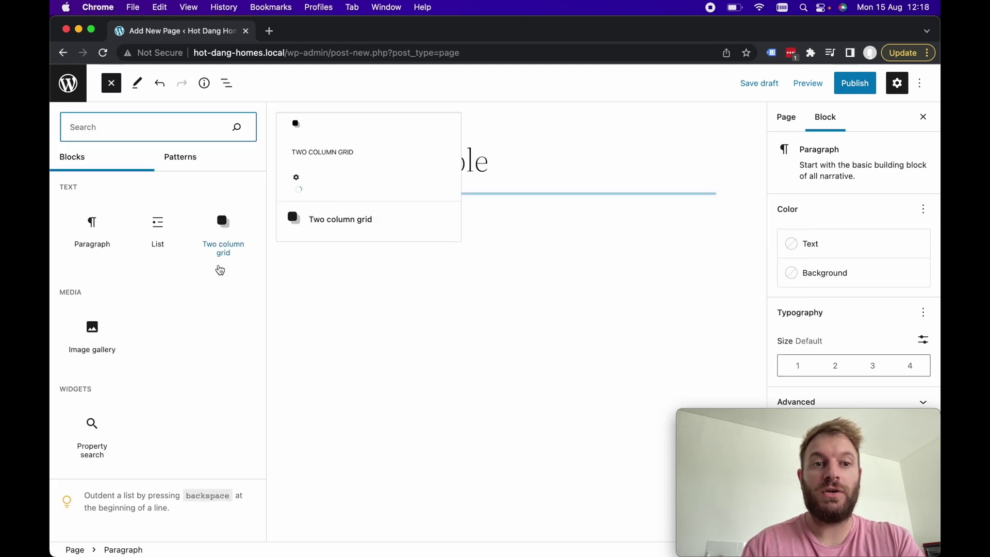
{"action": "left_click", "coordinate": [225, 235]}
{"action": "left_click", "coordinate": [508, 225]}
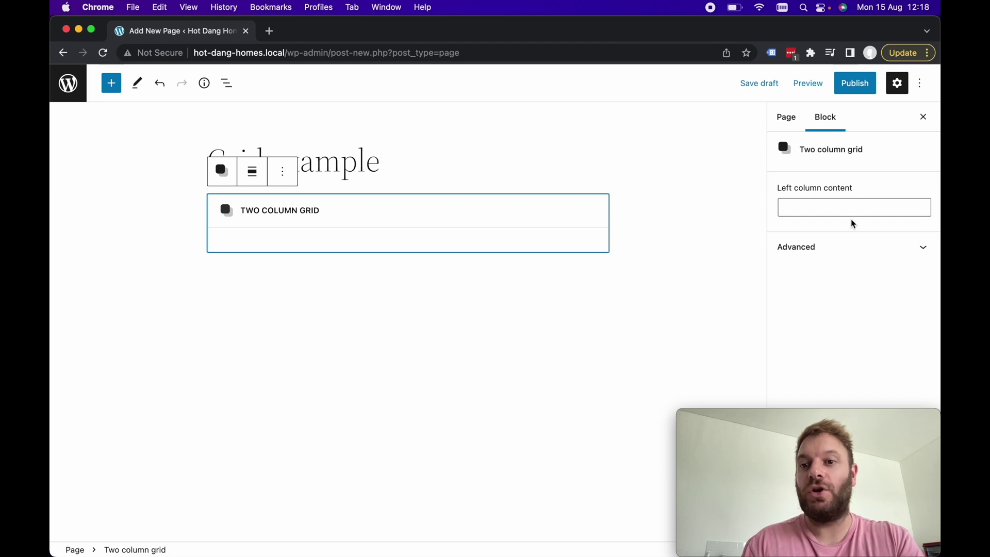
Step: Enter 'Some text here' as the grid's Left column content
{"action": "left_click", "coordinate": [846, 207]}
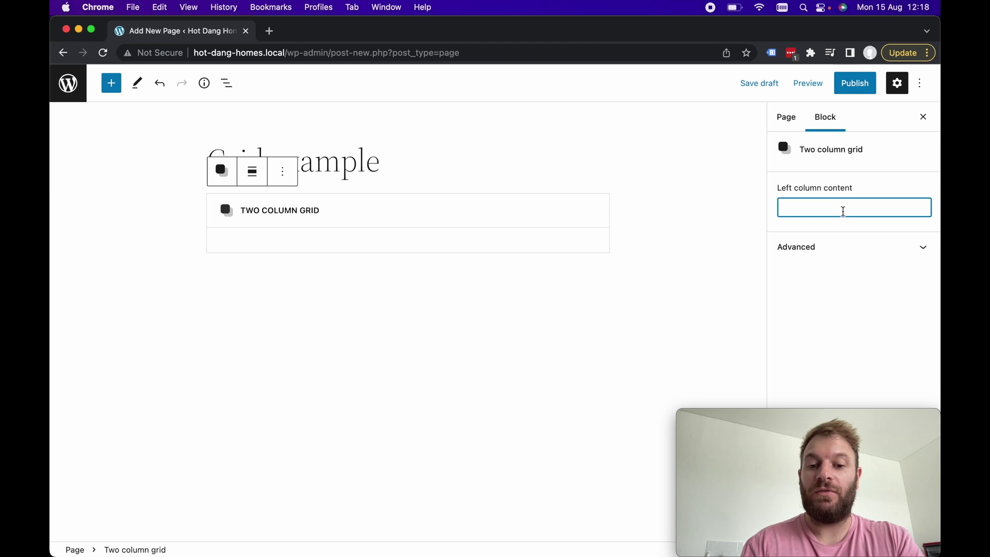
{"action": "type", "text": "Some text here"}
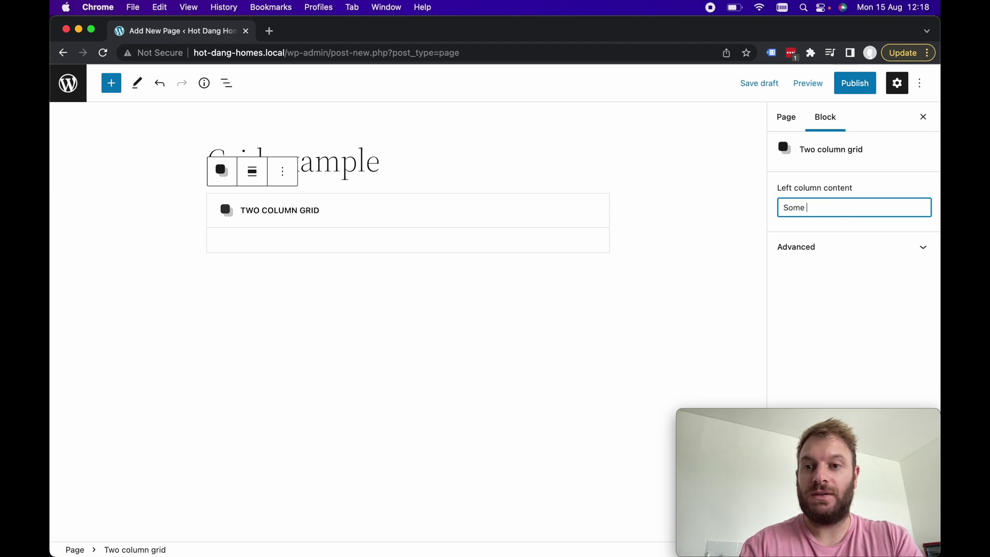
{"action": "left_click", "coordinate": [680, 220]}
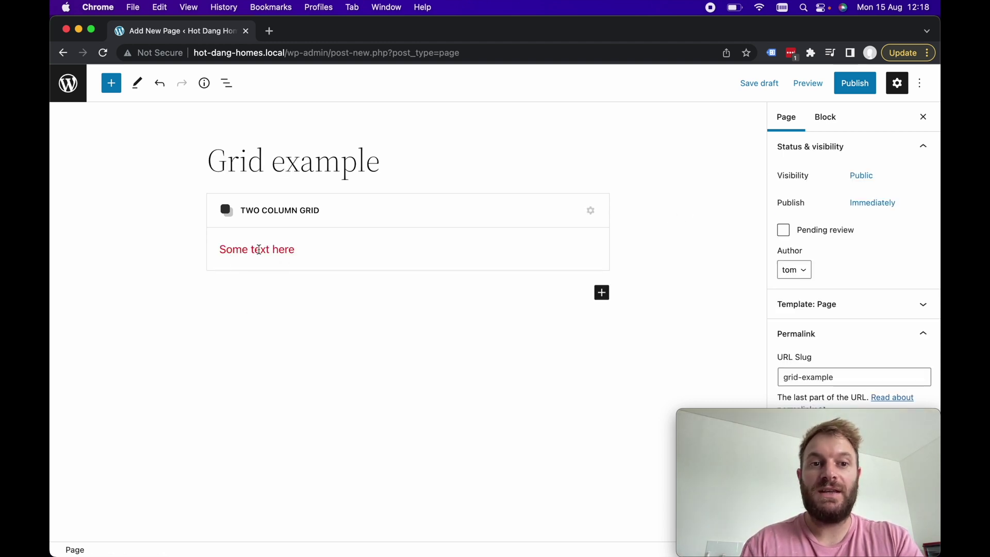
{"action": "left_click", "coordinate": [323, 248]}
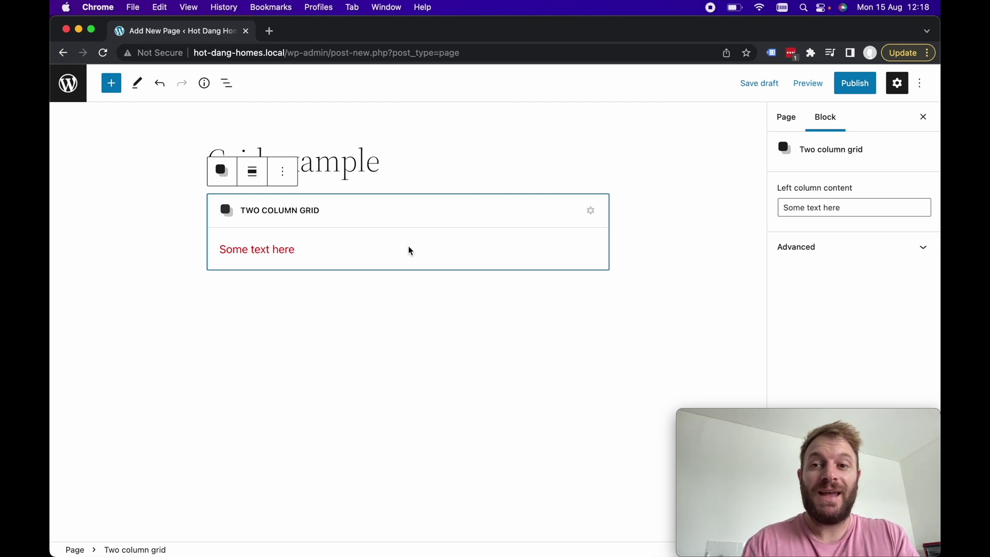
Step: Publish the Grid example page and return to the Pages list
{"action": "left_click", "coordinate": [850, 75]}
{"action": "left_click", "coordinate": [843, 81]}
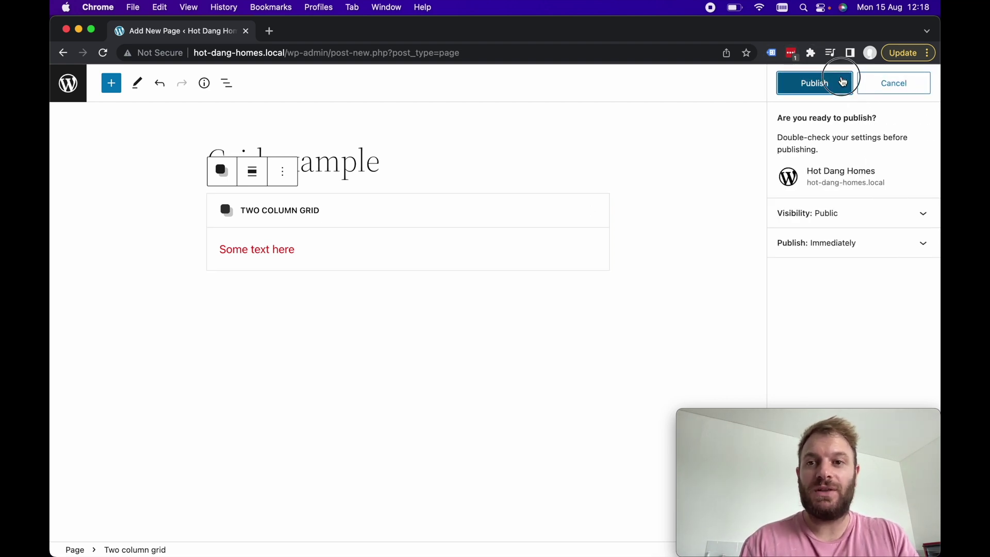
{"action": "left_click", "coordinate": [72, 91]}
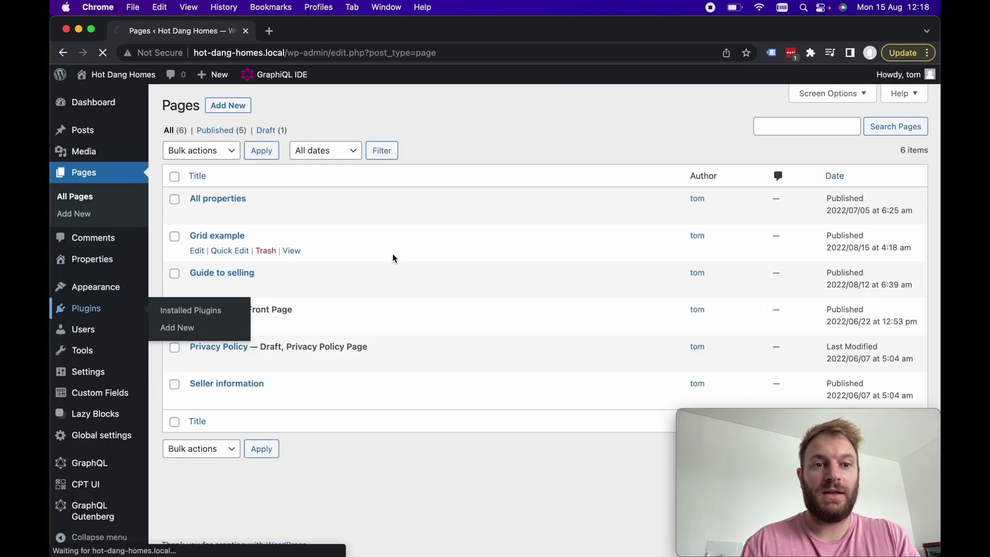
Step: Look over the Installed Plugins list, then open the GraphiQL IDE
{"action": "scroll", "coordinate": [348, 361], "scroll_direction": "down", "scroll_amount": 4}
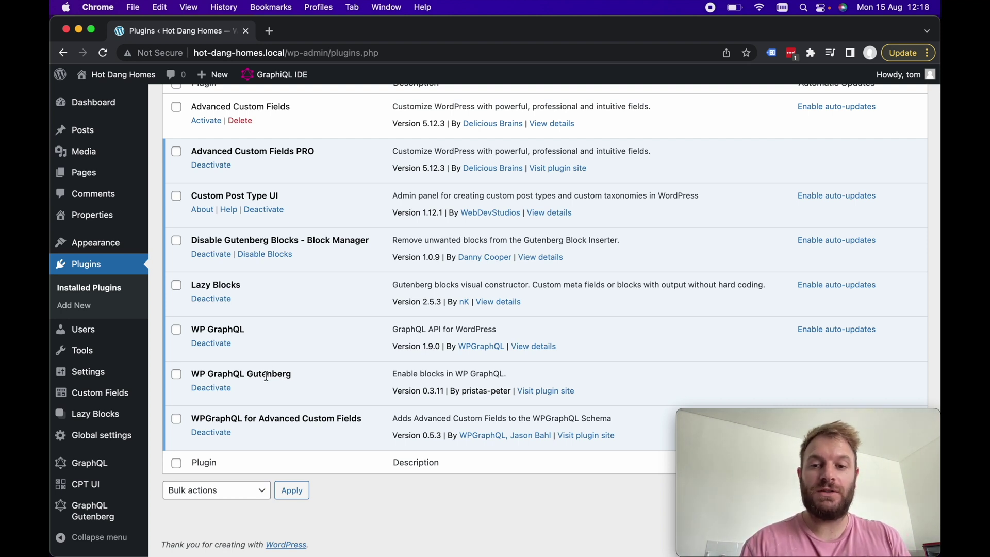
{"action": "scroll", "coordinate": [278, 376], "scroll_direction": "up", "scroll_amount": 4}
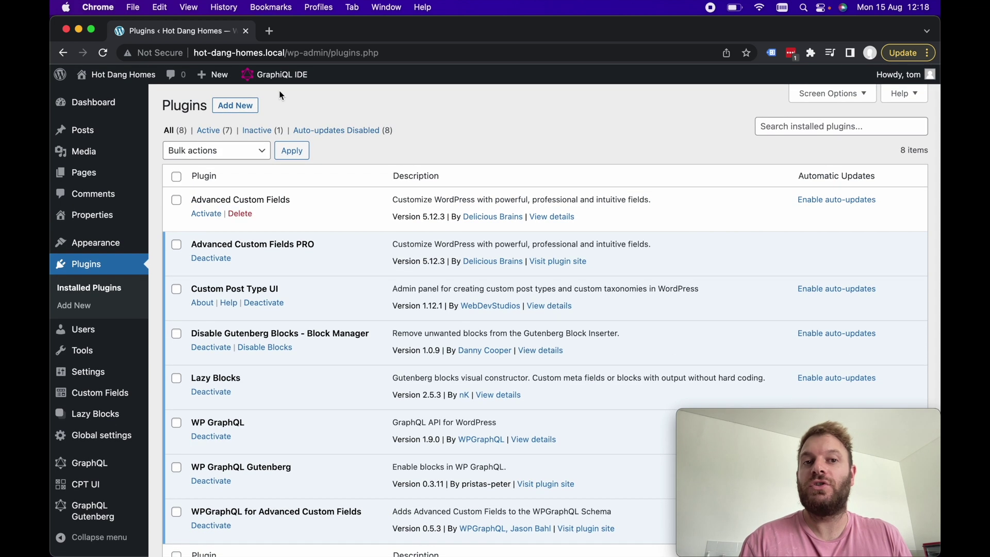
{"action": "left_click", "coordinate": [289, 82]}
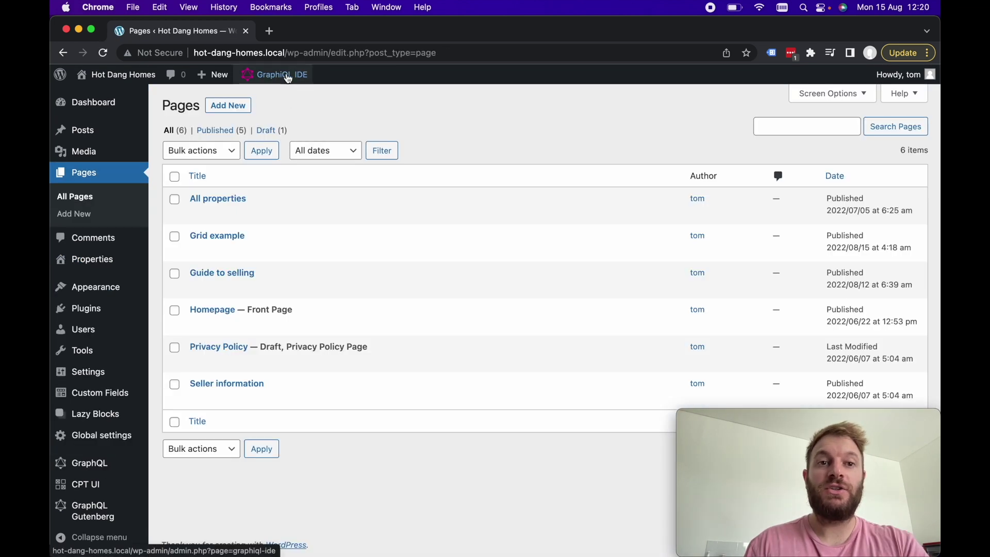
Step: Open the GraphiQL IDE and delete the existing page query
{"action": "left_click", "coordinate": [288, 76]}
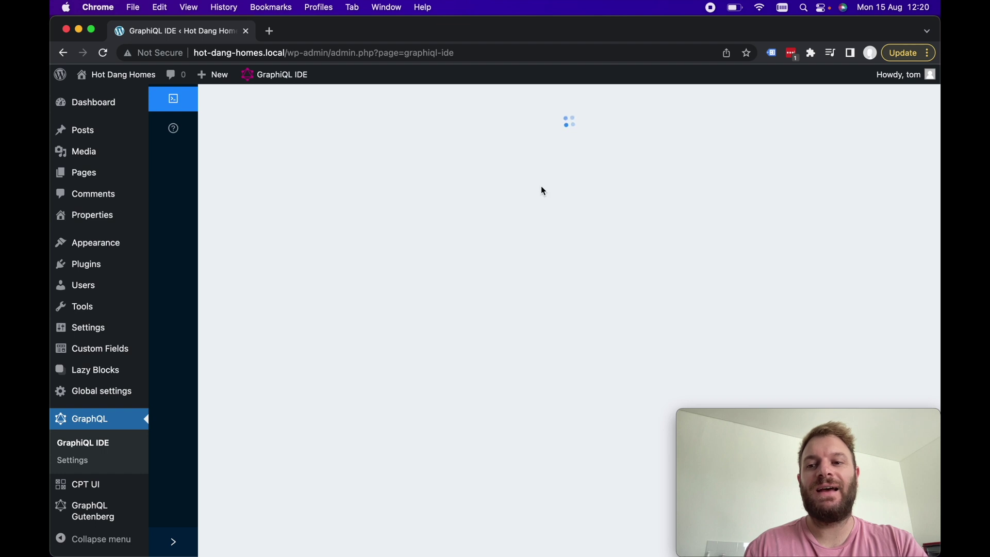
{"action": "left_click", "coordinate": [323, 199]}
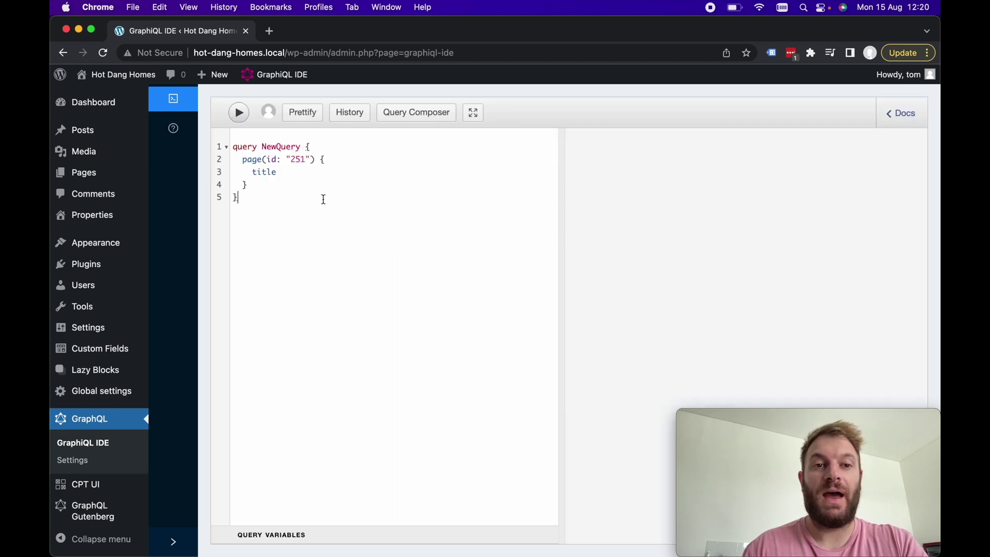
{"action": "key", "text": "super+a"}
{"action": "key", "text": "BackSpace"}
Step: In the Query Composer, add pages > nodes > title to the query
{"action": "left_click", "coordinate": [418, 114]}
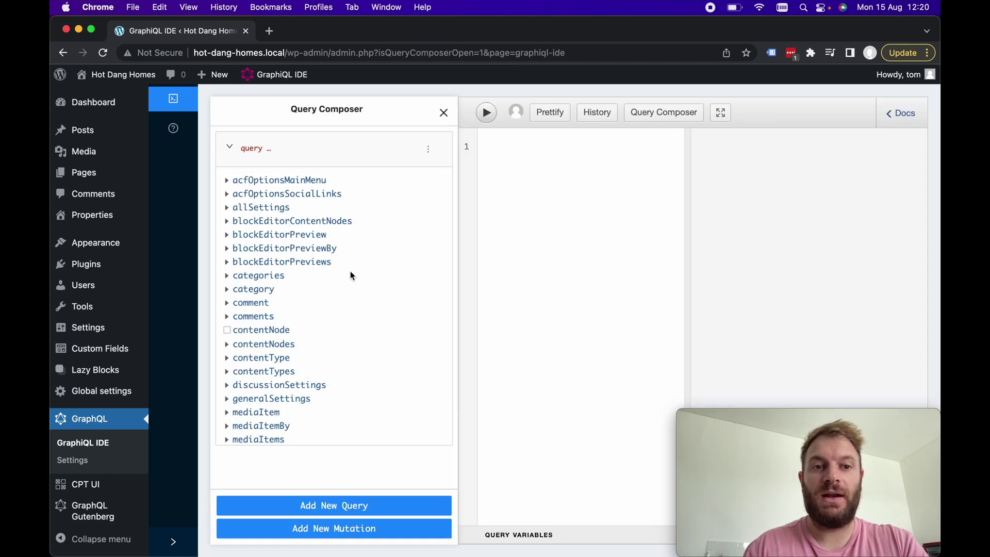
{"action": "scroll", "coordinate": [285, 317], "scroll_direction": "down", "scroll_amount": 5}
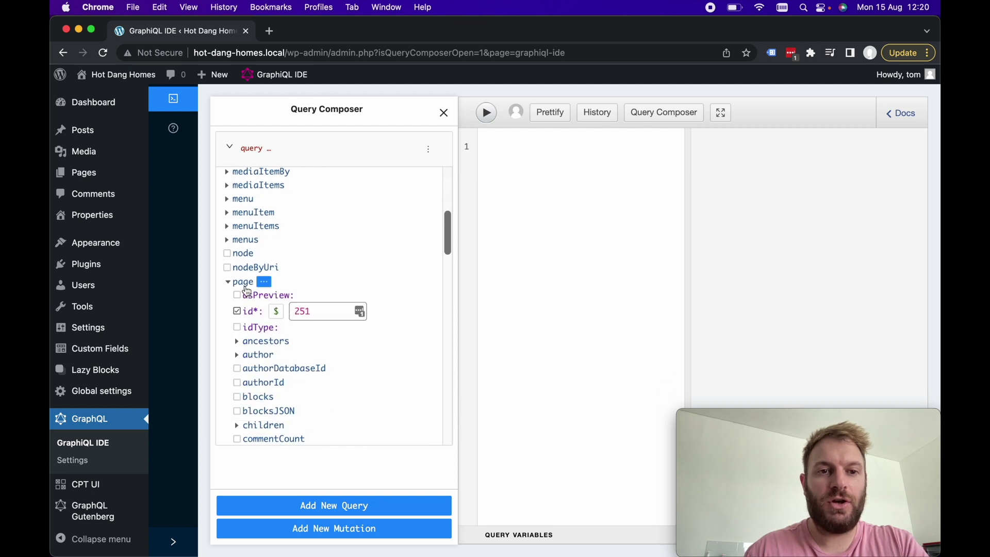
{"action": "left_click", "coordinate": [245, 287]}
{"action": "left_click", "coordinate": [246, 310]}
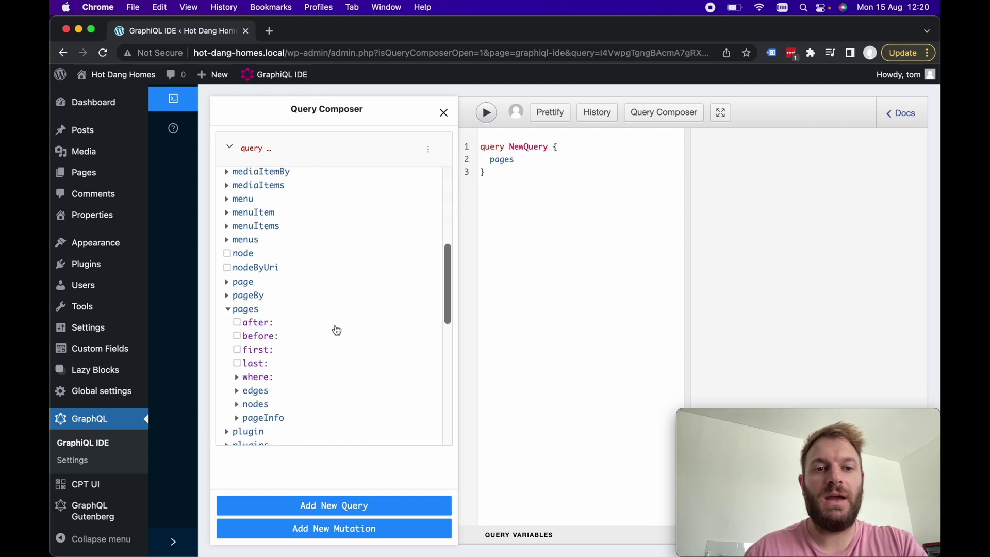
{"action": "scroll", "coordinate": [335, 329], "scroll_direction": "down", "scroll_amount": 3}
{"action": "scroll", "coordinate": [336, 330], "scroll_direction": "up", "scroll_amount": 2}
{"action": "left_click", "coordinate": [249, 296]}
{"action": "scroll", "coordinate": [360, 332], "scroll_direction": "down", "scroll_amount": 10}
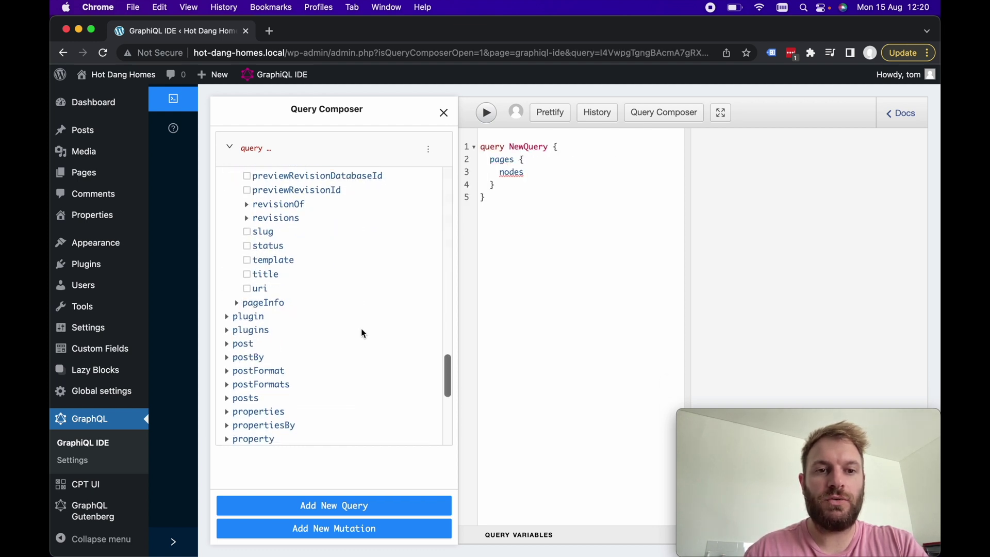
{"action": "left_click", "coordinate": [249, 274]}
Step: Add each page's blocks field with a LazyblockTwoColumnGridBlock selection
{"action": "scroll", "coordinate": [402, 264], "scroll_direction": "up", "scroll_amount": 5}
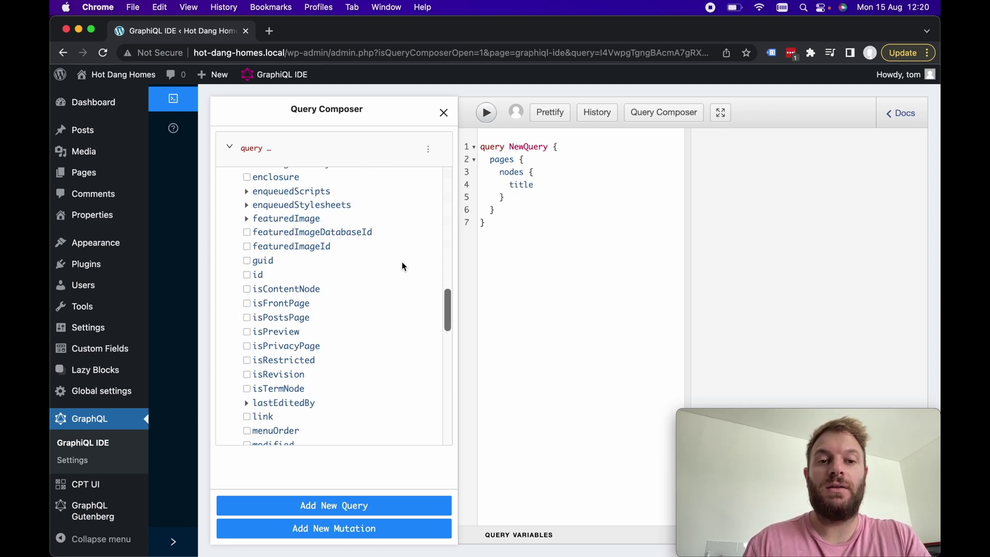
{"action": "scroll", "coordinate": [403, 266], "scroll_direction": "up", "scroll_amount": 6}
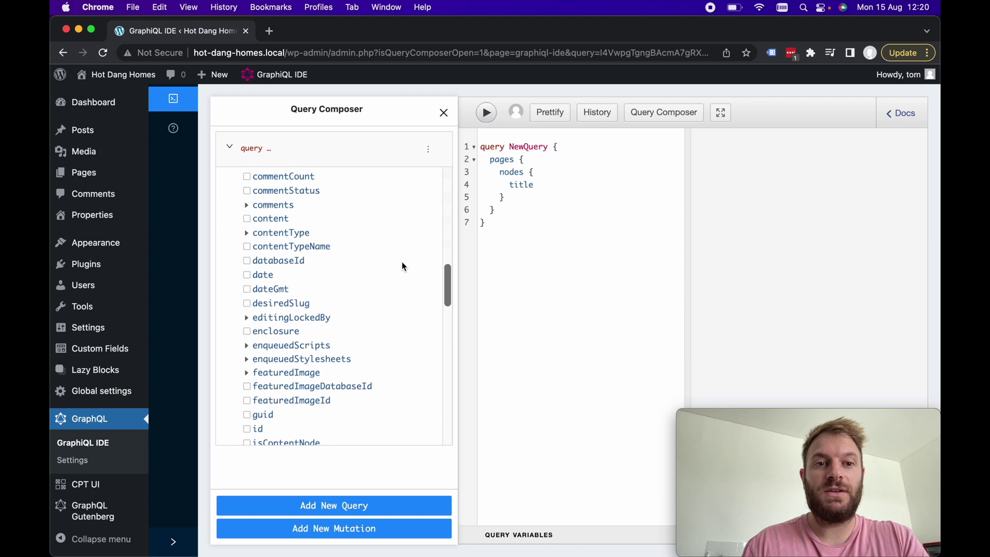
{"action": "scroll", "coordinate": [401, 262], "scroll_direction": "up", "scroll_amount": 2}
{"action": "scroll", "coordinate": [320, 342], "scroll_direction": "down", "scroll_amount": 1}
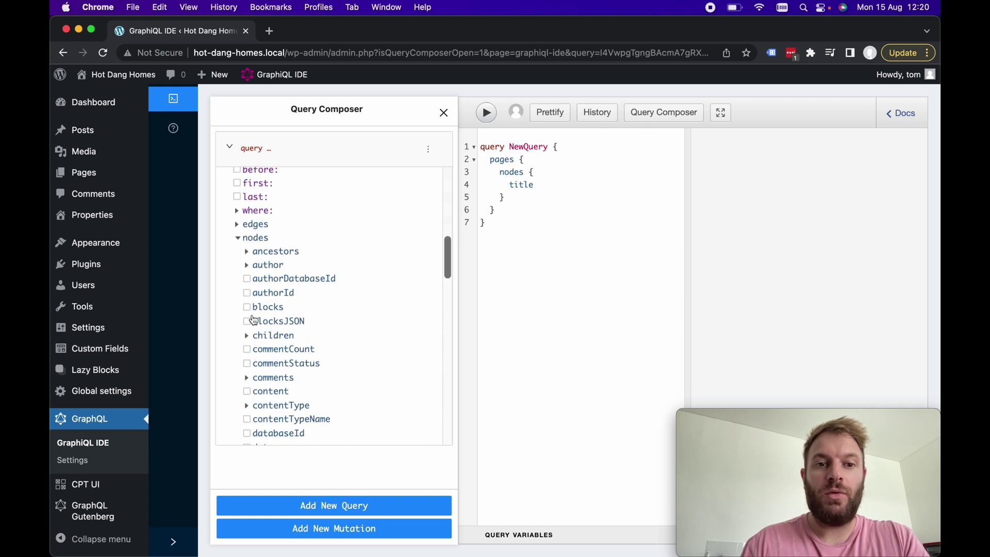
{"action": "left_click", "coordinate": [267, 308]}
{"action": "scroll", "coordinate": [400, 336], "scroll_direction": "down", "scroll_amount": 3}
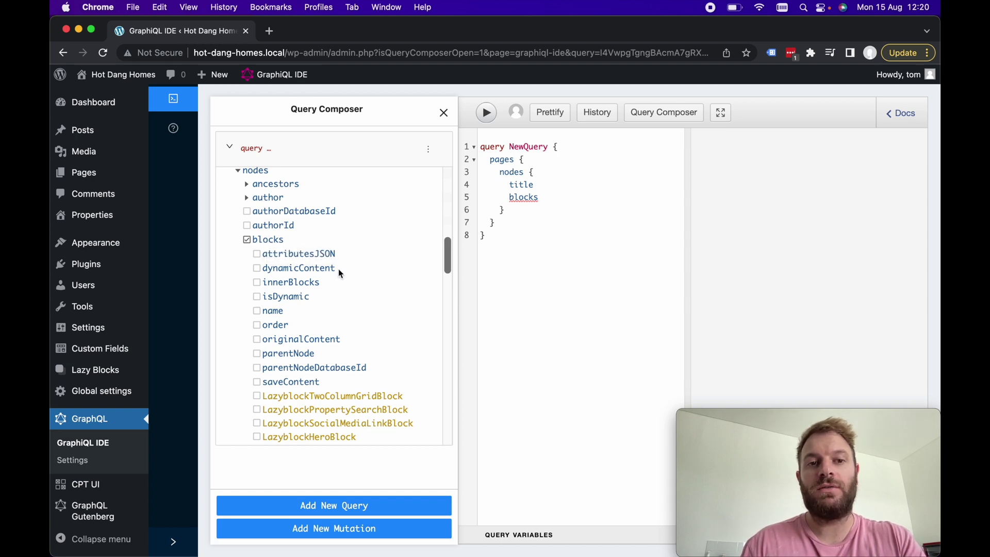
{"action": "scroll", "coordinate": [339, 270], "scroll_direction": "down", "scroll_amount": 1}
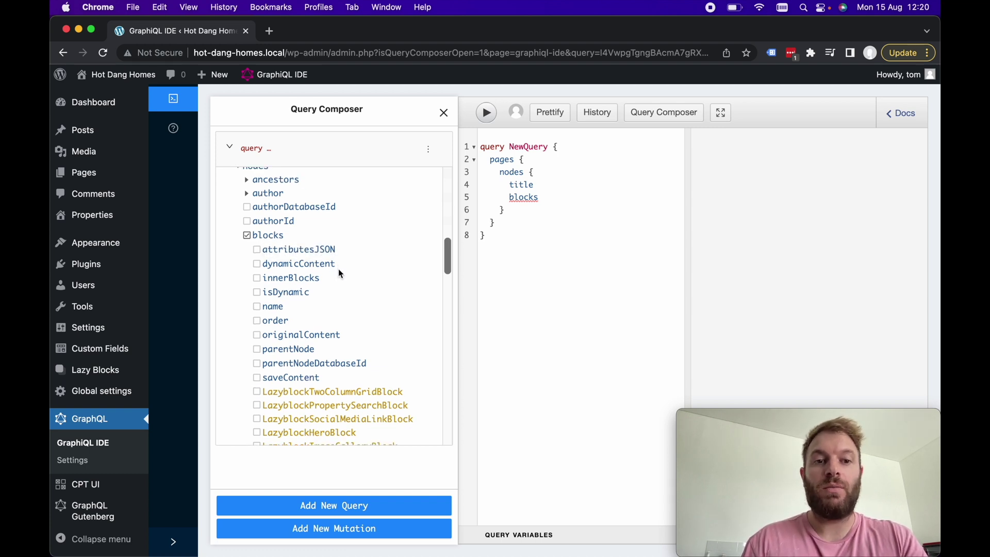
{"action": "scroll", "coordinate": [339, 273], "scroll_direction": "down", "scroll_amount": 3}
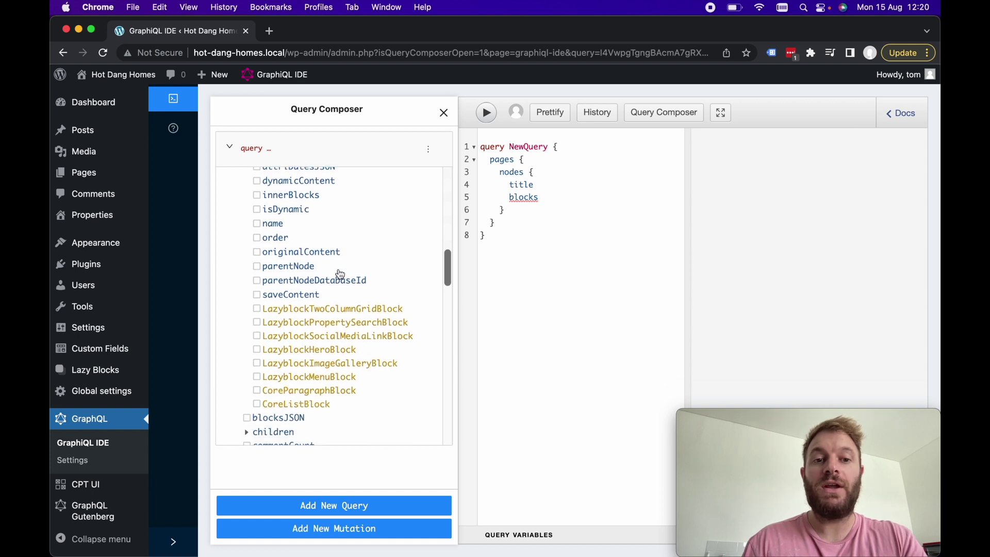
{"action": "scroll", "coordinate": [340, 273], "scroll_direction": "down", "scroll_amount": 2}
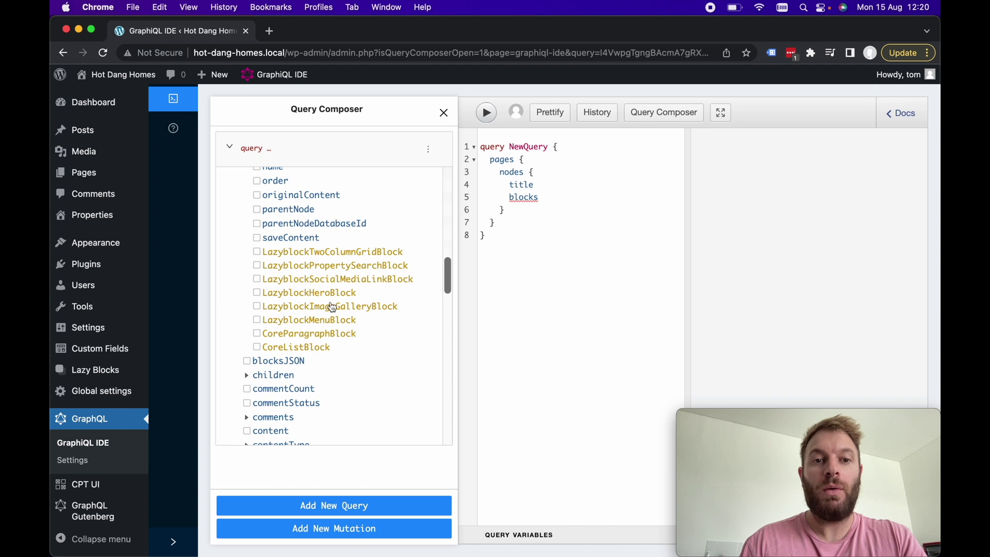
{"action": "left_click", "coordinate": [328, 254]}
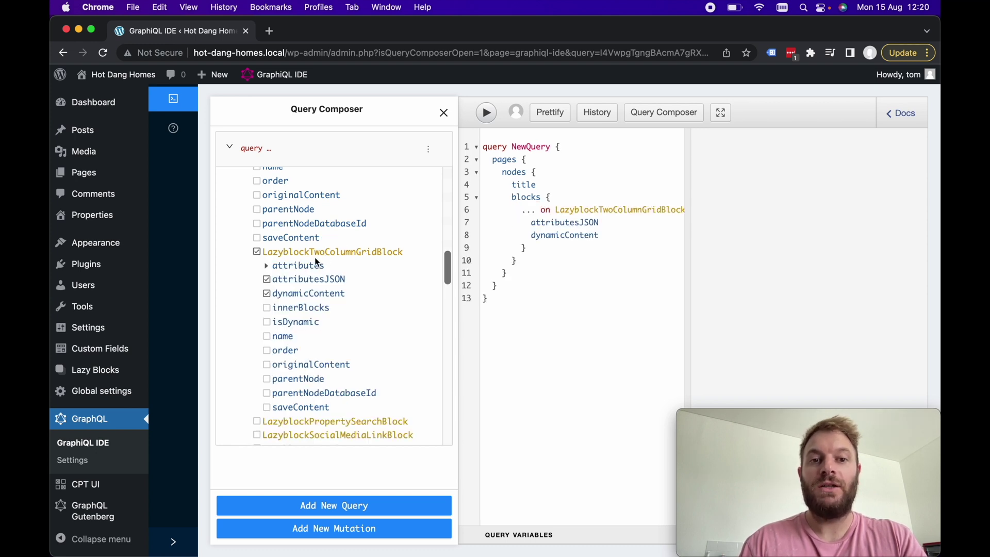
Step: Add the grid block's attributes with only leftColumnContent, dropping attributesJSON and dynamicContent
{"action": "scroll", "coordinate": [317, 266], "scroll_direction": "down", "scroll_amount": 1}
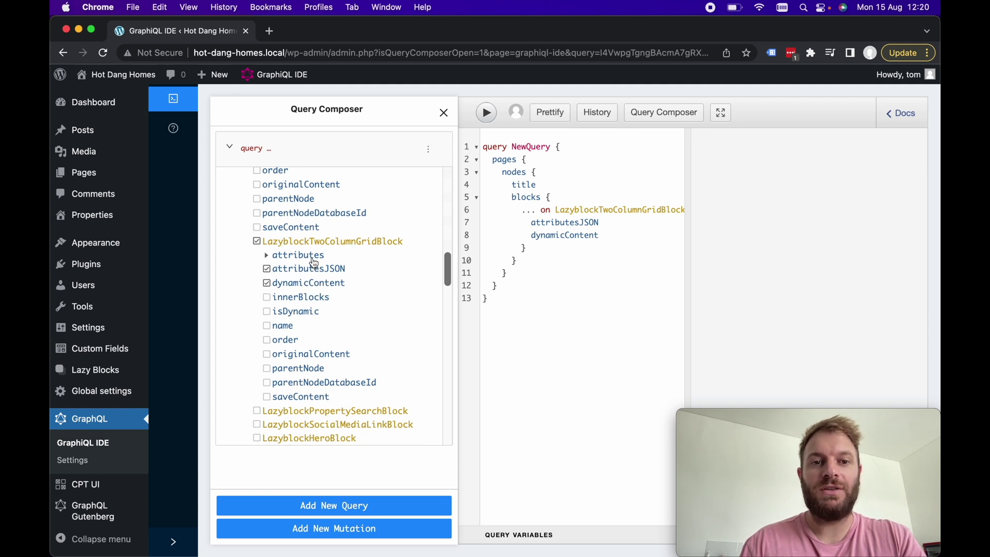
{"action": "left_click", "coordinate": [312, 261]}
{"action": "scroll", "coordinate": [305, 377], "scroll_direction": "down", "scroll_amount": 1}
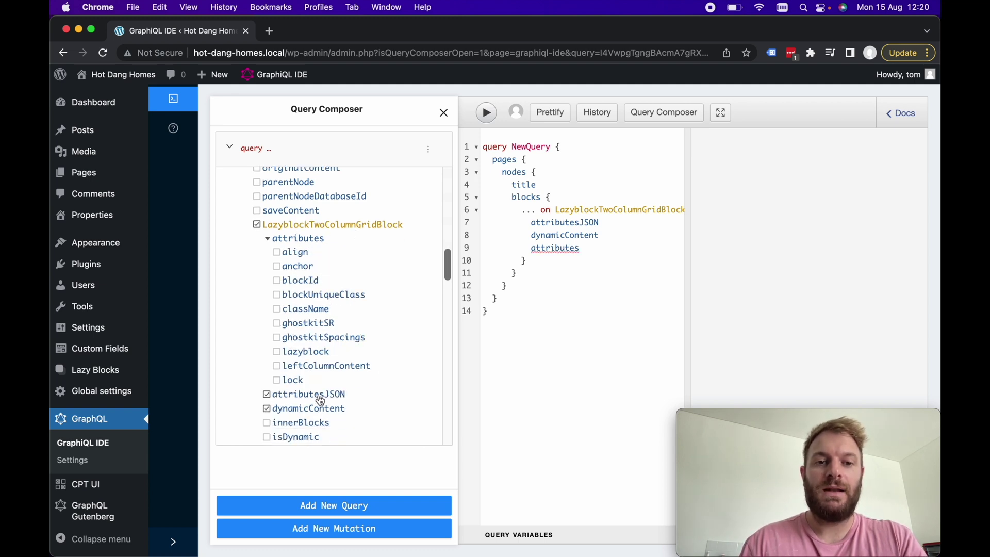
{"action": "left_click", "coordinate": [316, 397]}
{"action": "left_click", "coordinate": [306, 411]}
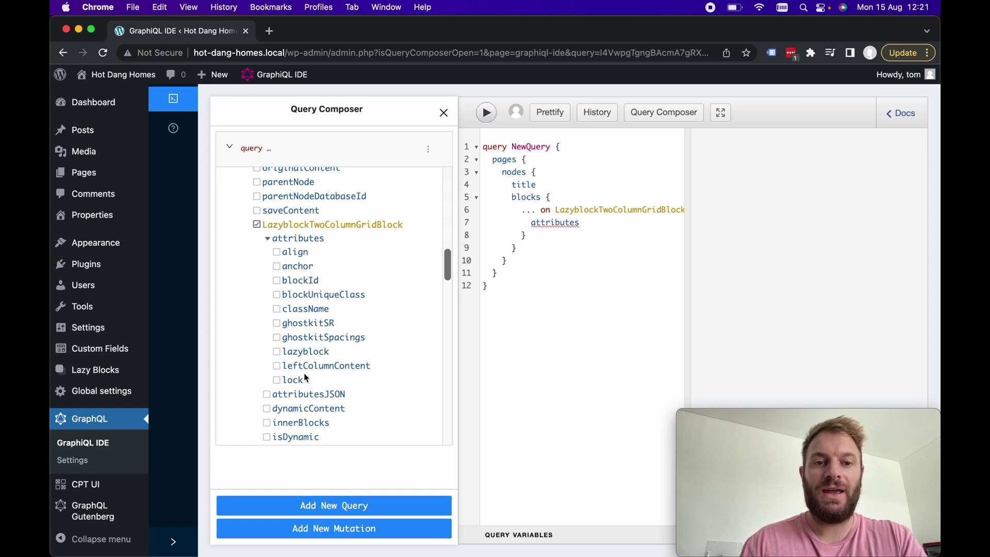
{"action": "left_click", "coordinate": [326, 372]}
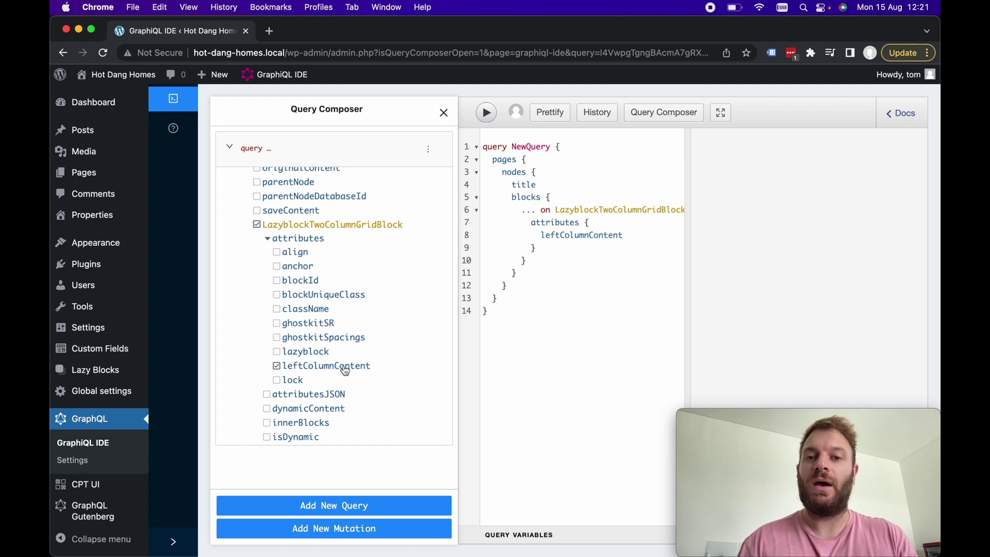
Step: Run the query, getting leftColumnContent 'Some text here' for the Grid example page
{"action": "left_click", "coordinate": [487, 113]}
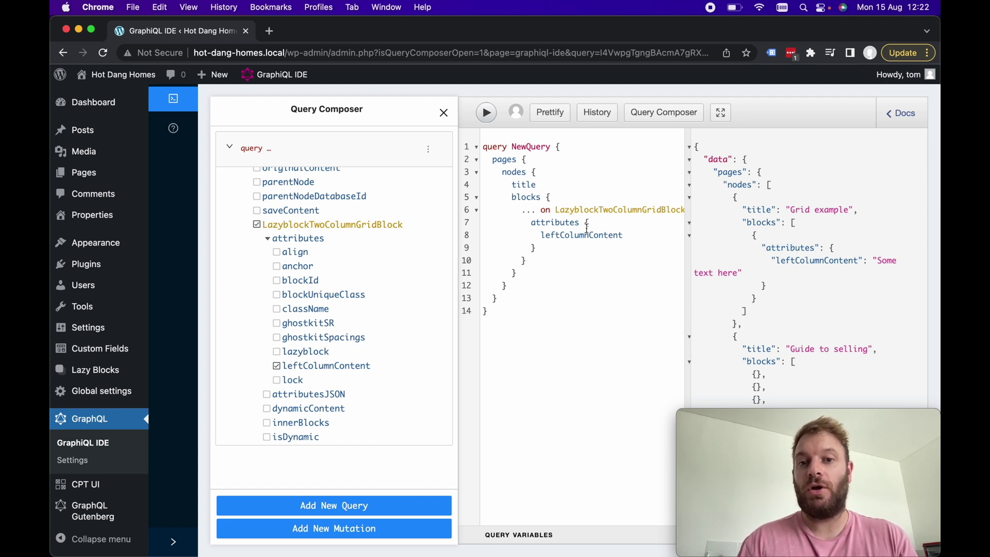
{"action": "left_click", "coordinate": [532, 223]}
Step: Add __typename above attributes and rerun to show LazyblockTwoColumnGridBlock in results
{"action": "key", "text": "Return"}
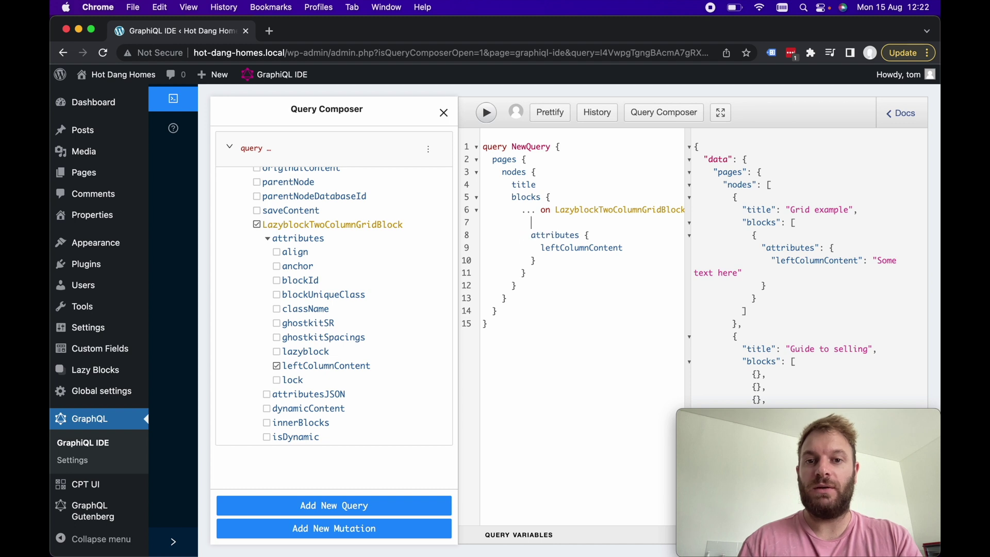
{"action": "key", "text": "Up"}
{"action": "type", "text": "__"}
{"action": "key", "text": "Return"}
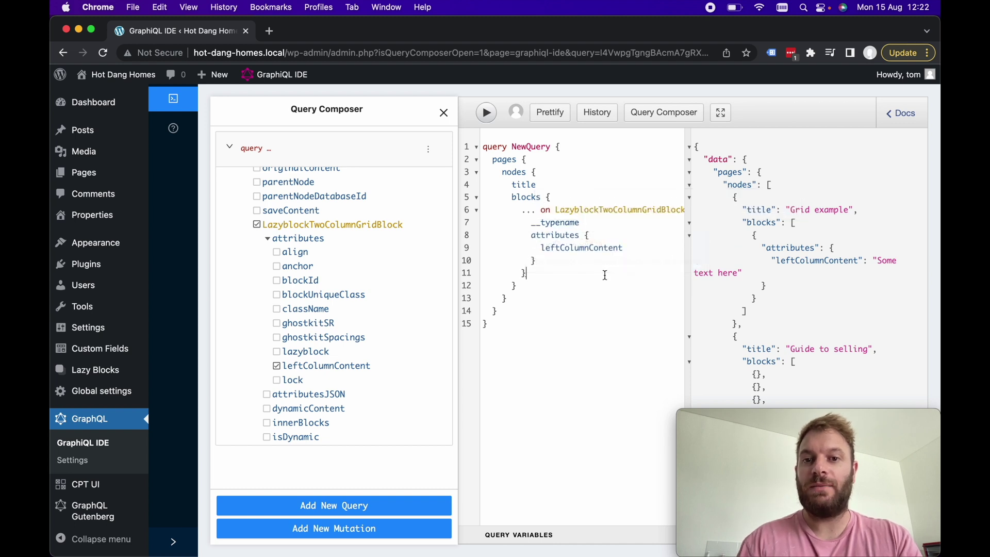
{"action": "left_click", "coordinate": [492, 117]}
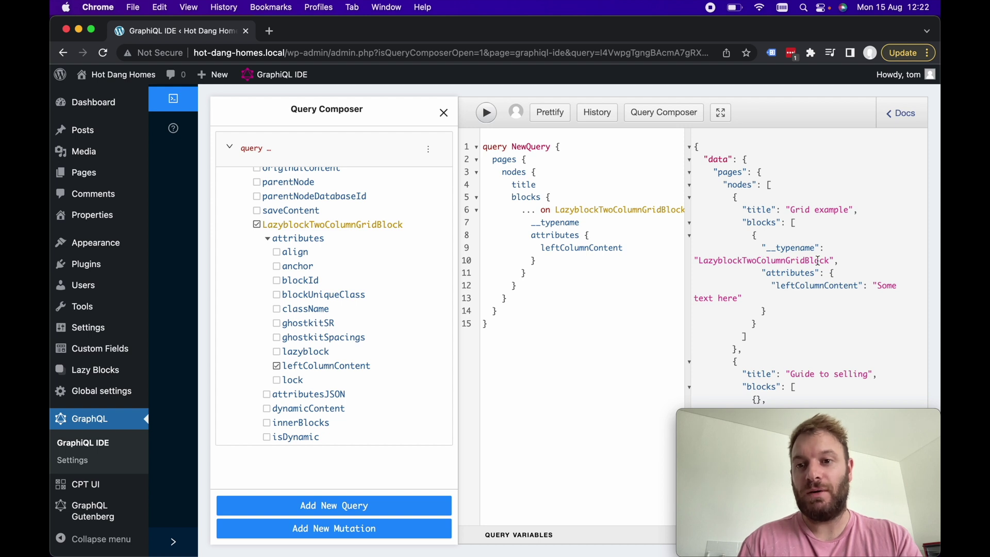
Step: Review the results, then go to the Properties posts list
{"action": "scroll", "coordinate": [825, 265], "scroll_direction": "down", "scroll_amount": 2}
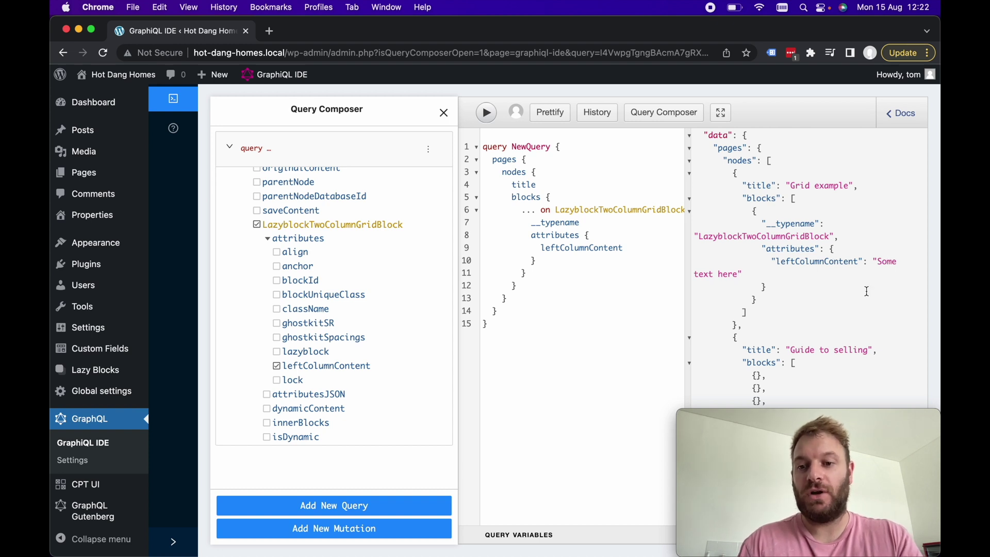
{"action": "scroll", "coordinate": [868, 292], "scroll_direction": "up", "scroll_amount": 1}
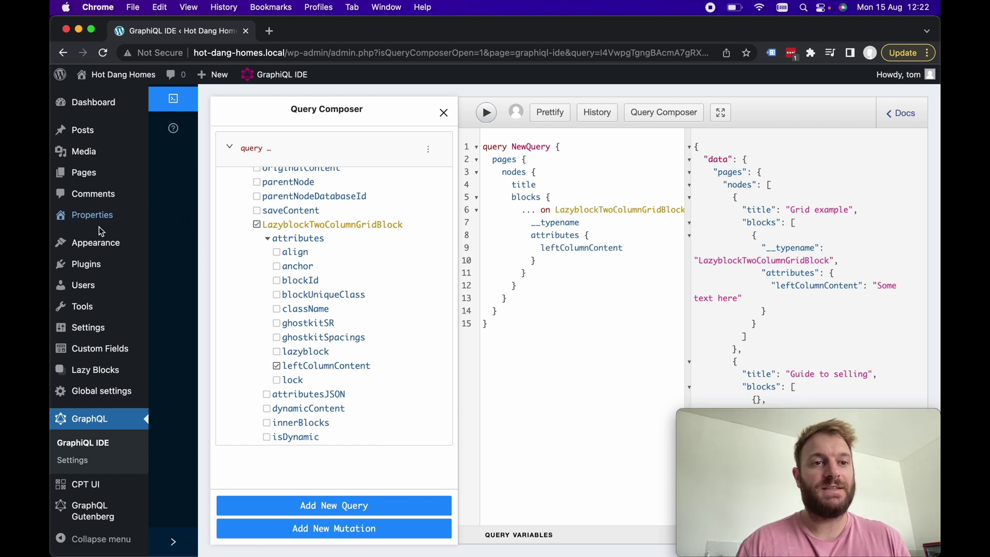
{"action": "left_click", "coordinate": [85, 221]}
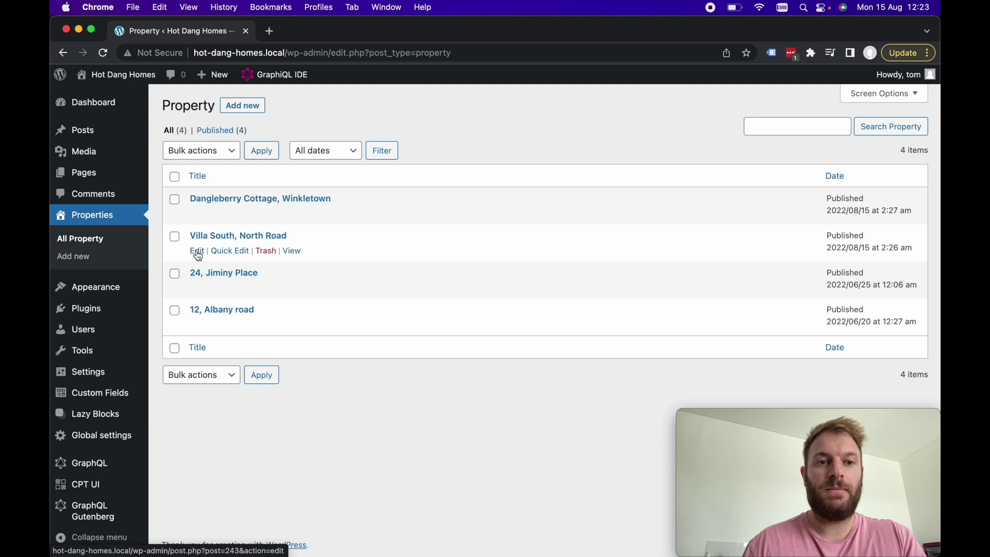
{"action": "left_click", "coordinate": [197, 214]}
{"action": "left_click", "coordinate": [362, 214]}
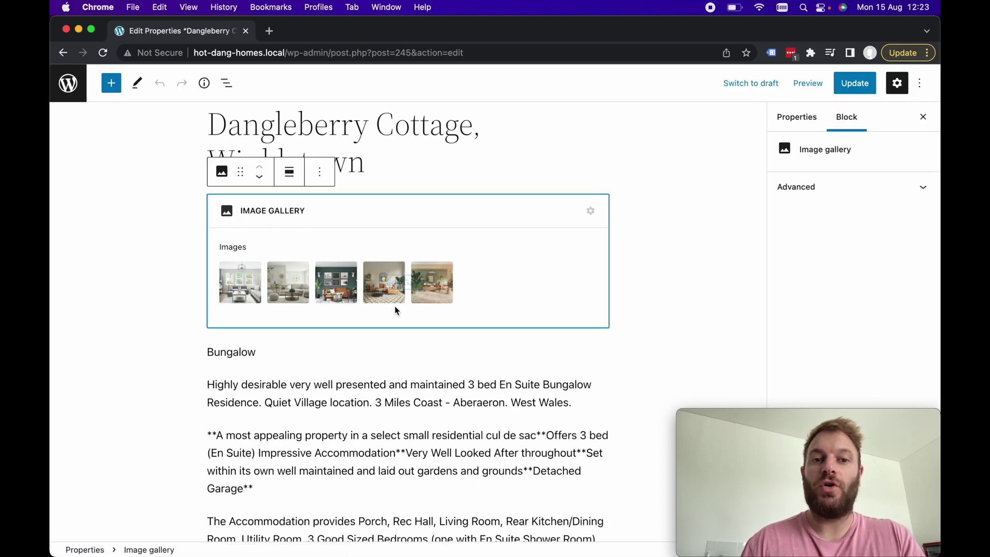
{"action": "scroll", "coordinate": [701, 268], "scroll_direction": "up", "scroll_amount": 2}
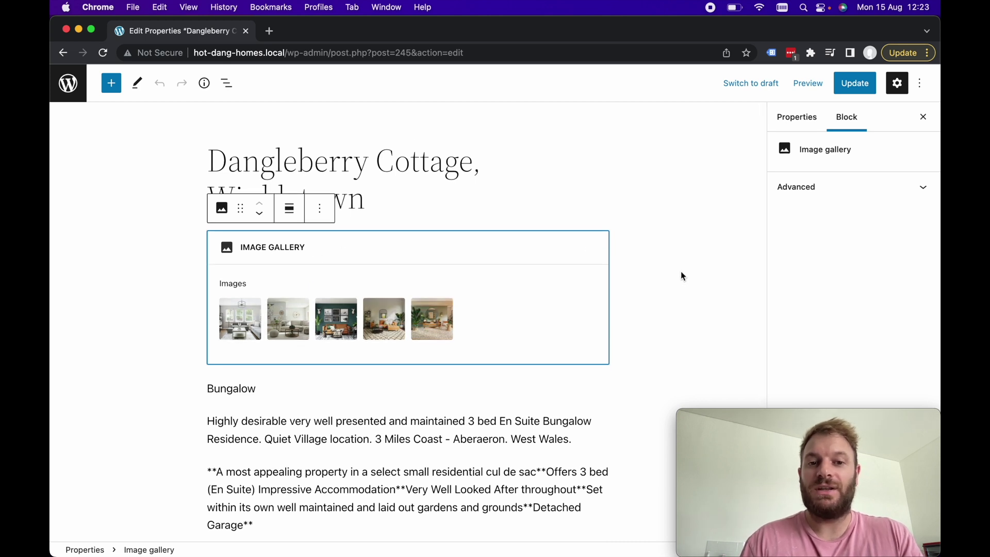
{"action": "left_click", "coordinate": [703, 332]}
{"action": "left_click", "coordinate": [485, 298]}
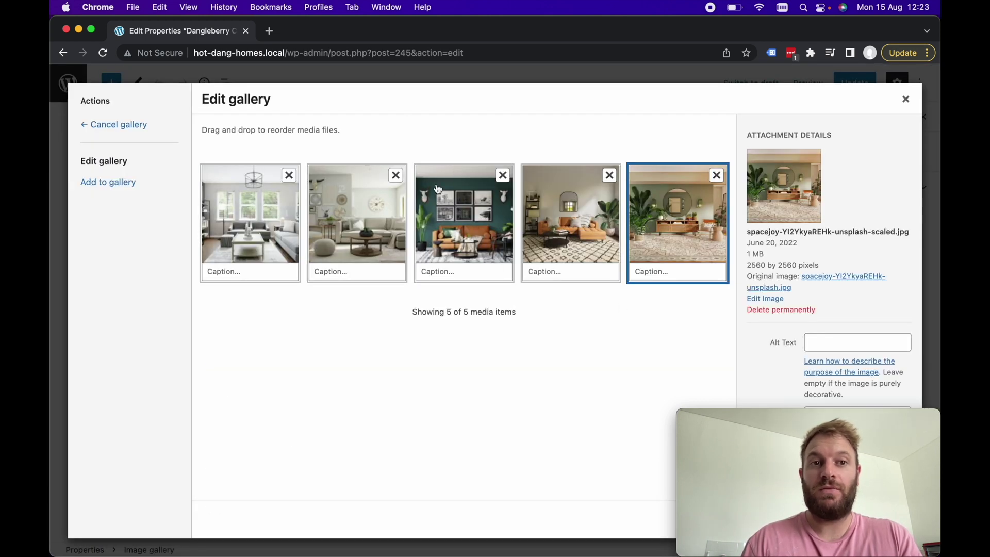
{"action": "left_click", "coordinate": [906, 99]}
{"action": "left_click", "coordinate": [688, 240]}
{"action": "scroll", "coordinate": [682, 294], "scroll_direction": "down", "scroll_amount": 1}
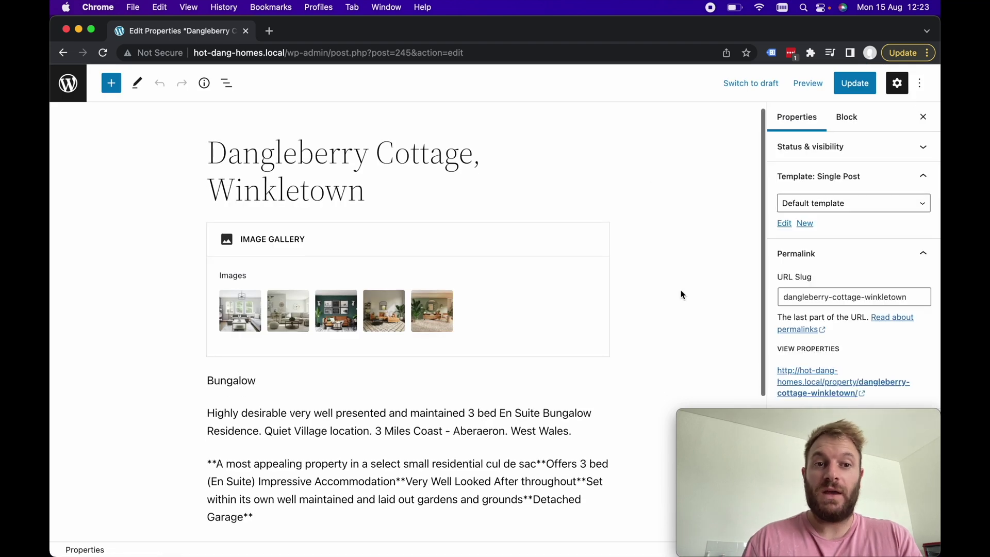
{"action": "scroll", "coordinate": [681, 294], "scroll_direction": "up", "scroll_amount": 1}
{"action": "left_click", "coordinate": [76, 98]}
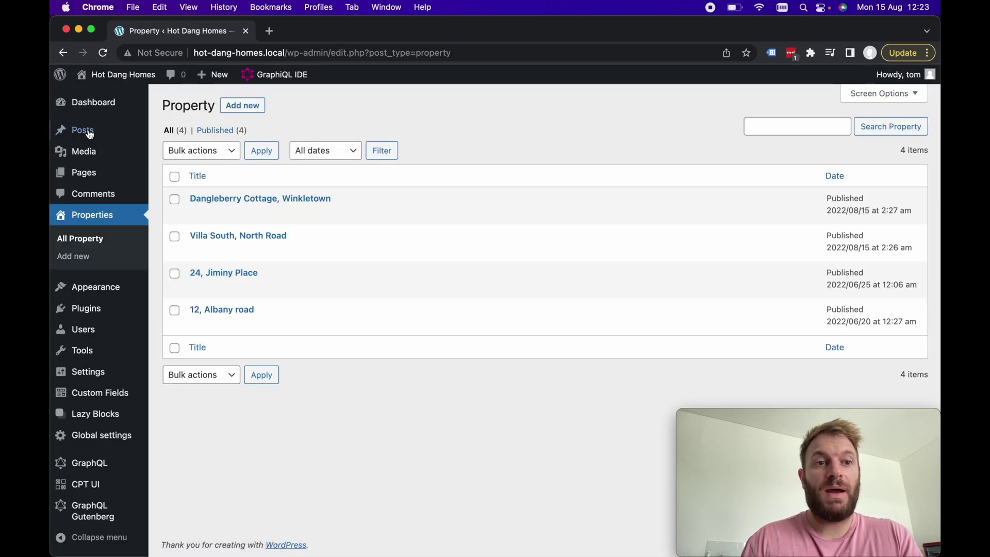
Step: Open the Homepage page from the Pages list in the block editor
{"action": "left_click", "coordinate": [87, 173]}
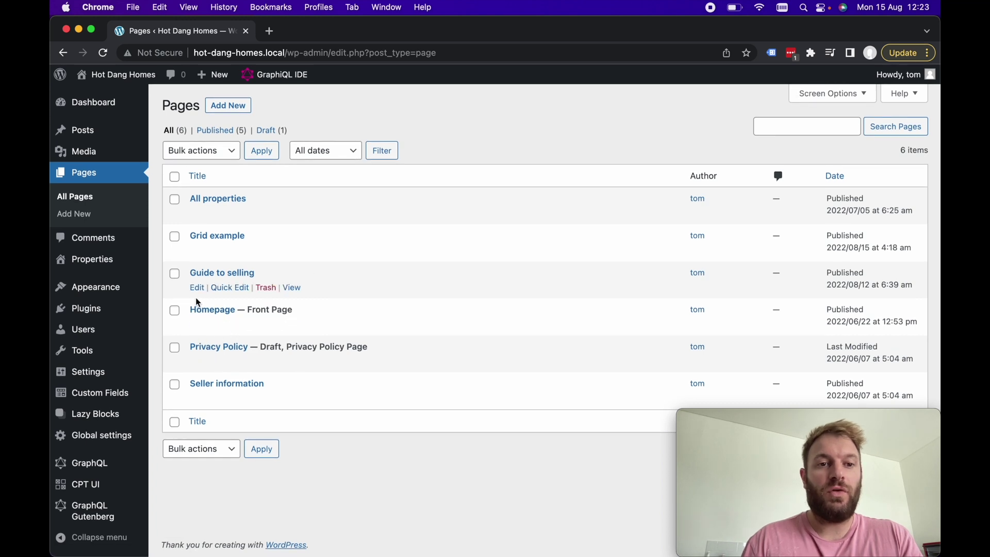
{"action": "left_click", "coordinate": [197, 325]}
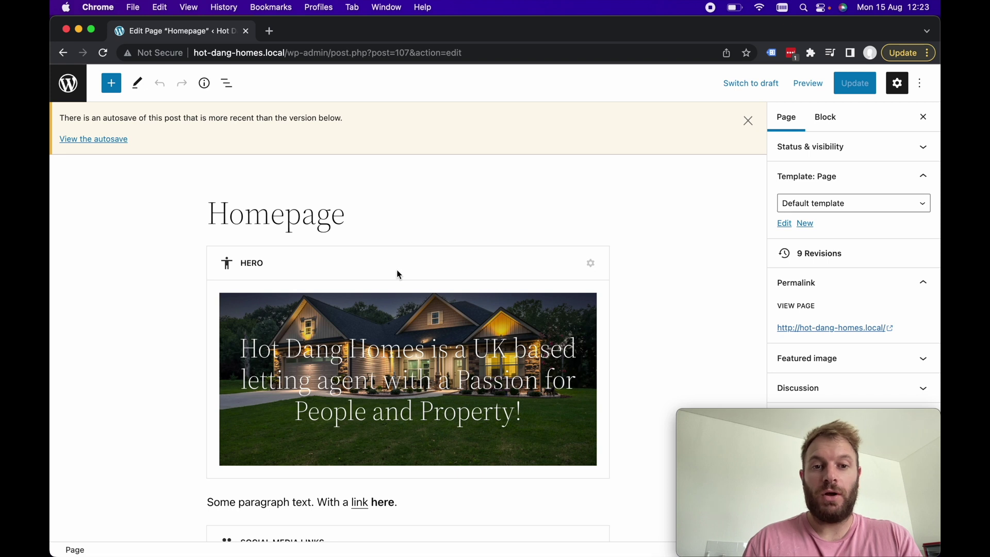
{"action": "scroll", "coordinate": [465, 280], "scroll_direction": "down", "scroll_amount": 1}
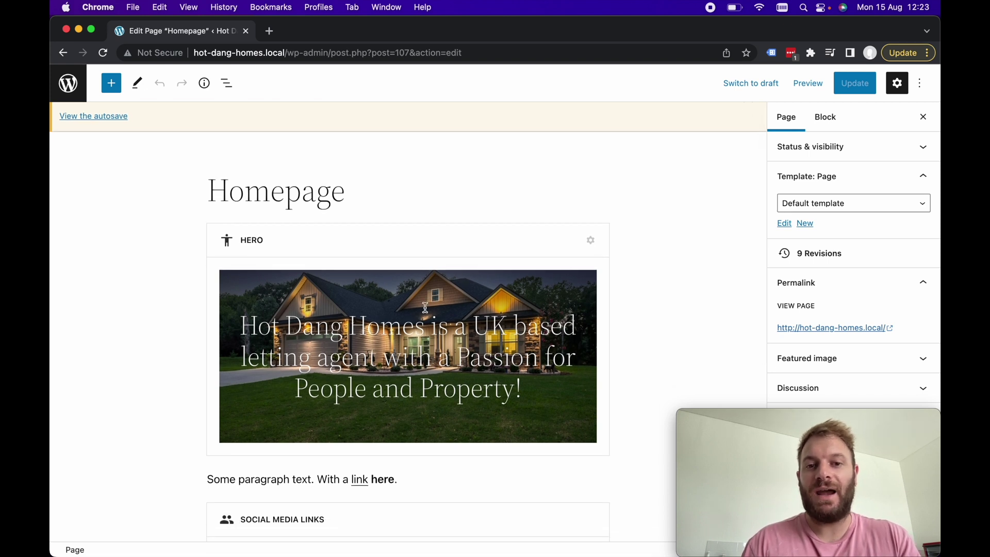
{"action": "scroll", "coordinate": [425, 308], "scroll_direction": "down", "scroll_amount": 1}
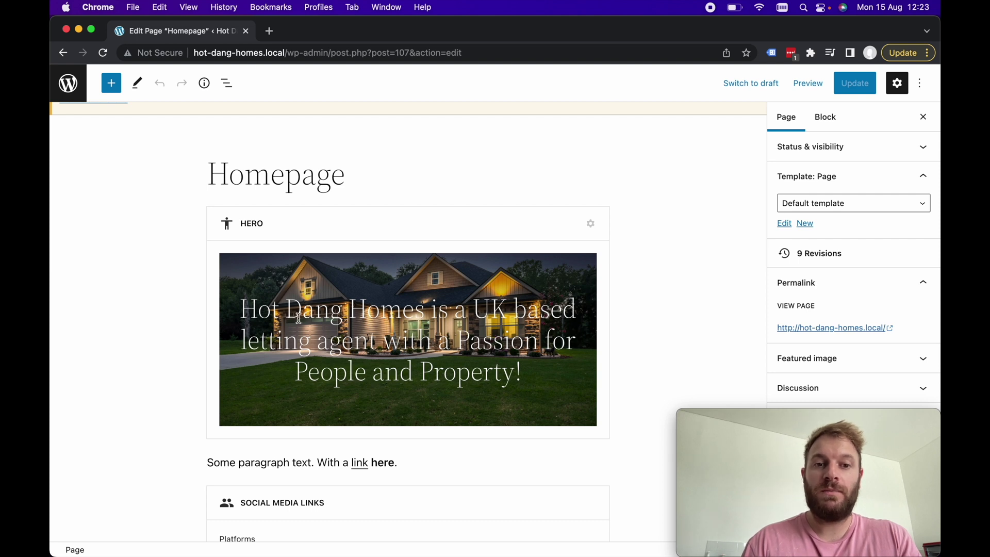
Step: Select the Hero block to show its header, image and CTA fields, then return to Pages
{"action": "left_click", "coordinate": [294, 287]}
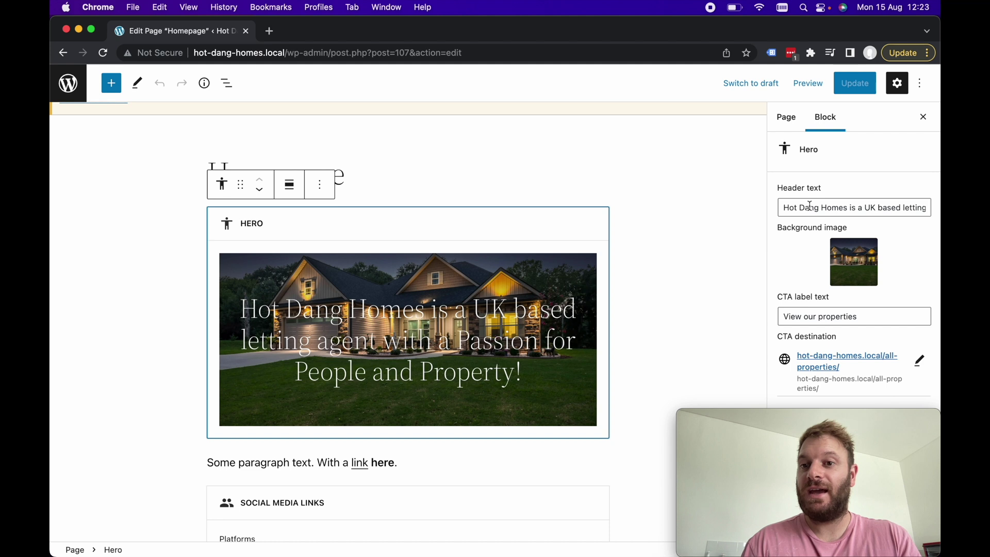
{"action": "mouse_move", "coordinate": [867, 277]}
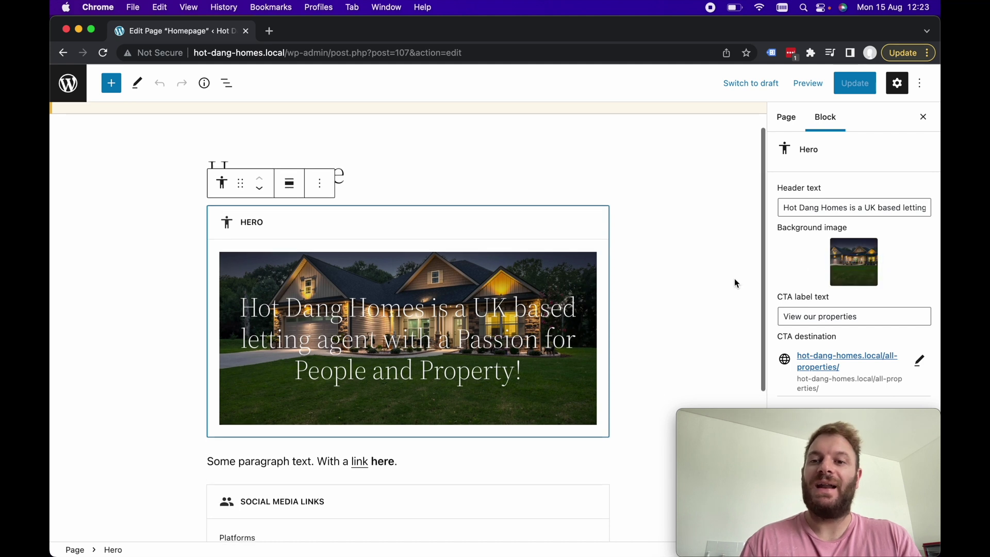
{"action": "scroll", "coordinate": [735, 281], "scroll_direction": "down", "scroll_amount": 2}
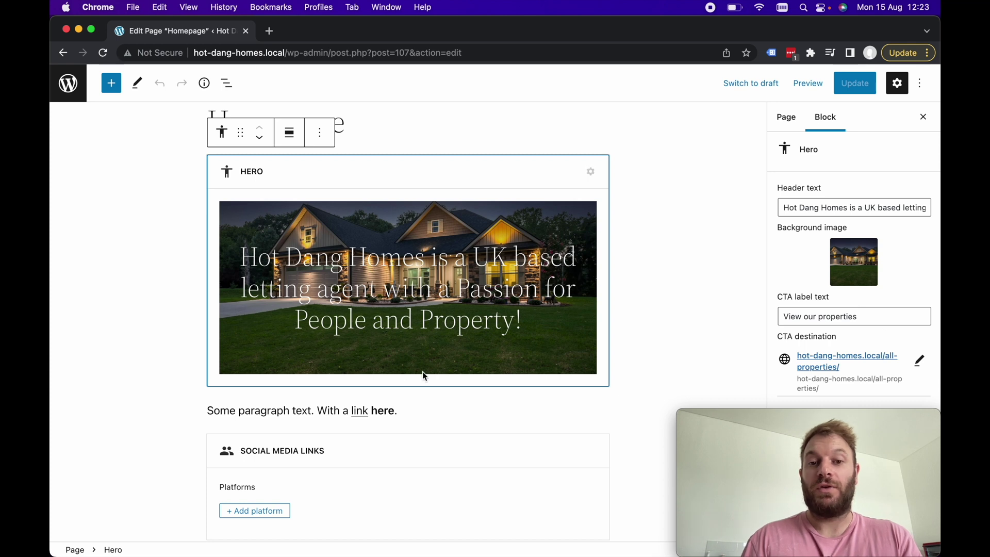
{"action": "scroll", "coordinate": [696, 289], "scroll_direction": "up", "scroll_amount": 1}
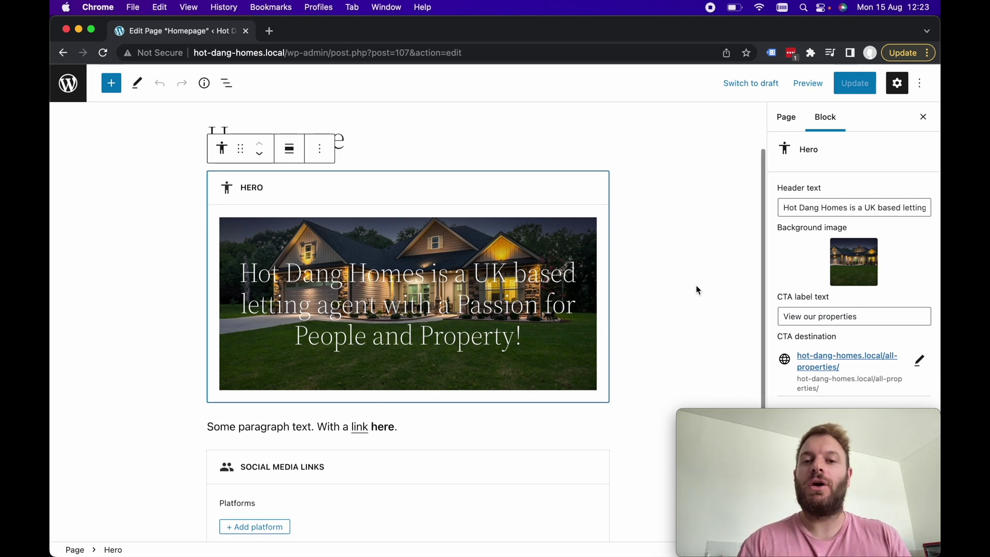
{"action": "scroll", "coordinate": [698, 290], "scroll_direction": "down", "scroll_amount": 3}
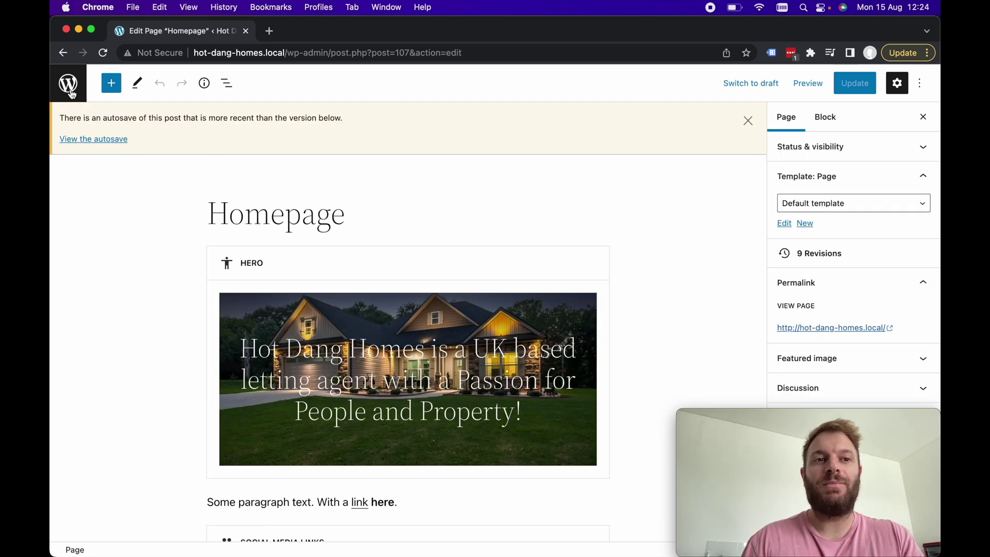
{"action": "left_click", "coordinate": [68, 84]}
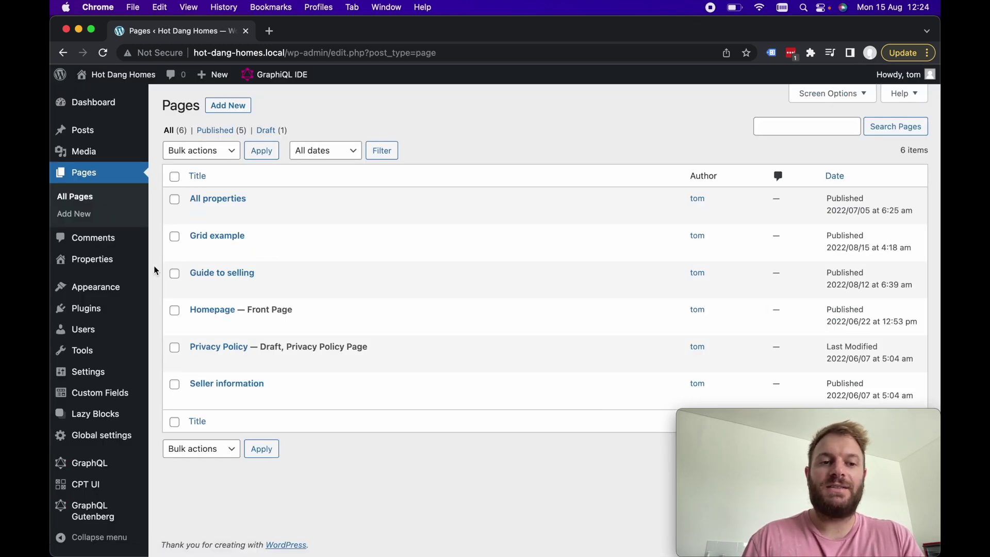
Step: Go to the installed Plugins list and open the Disable Gutenberg Blocks settings page
{"action": "mouse_move", "coordinate": [100, 375]}
{"action": "mouse_move", "coordinate": [103, 396]}
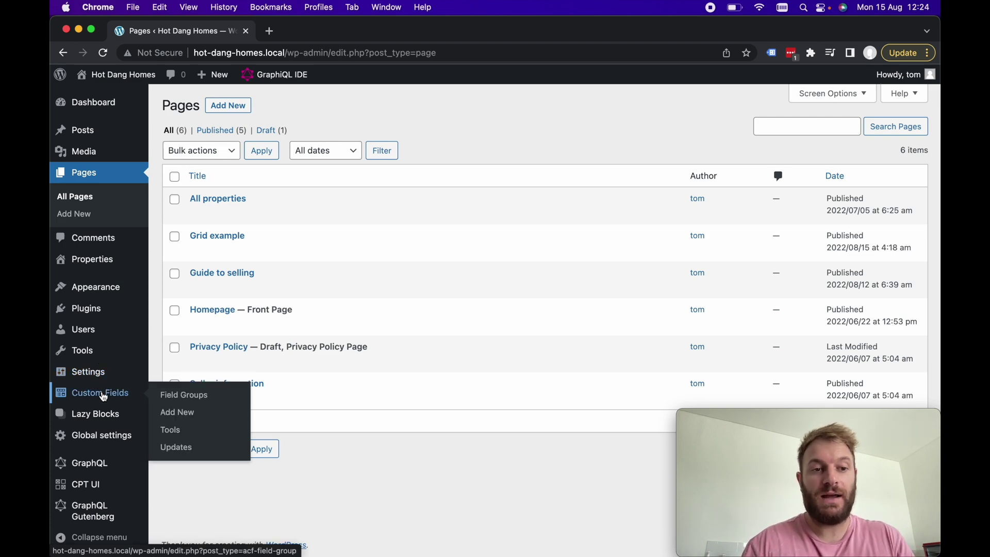
{"action": "left_click", "coordinate": [81, 309]}
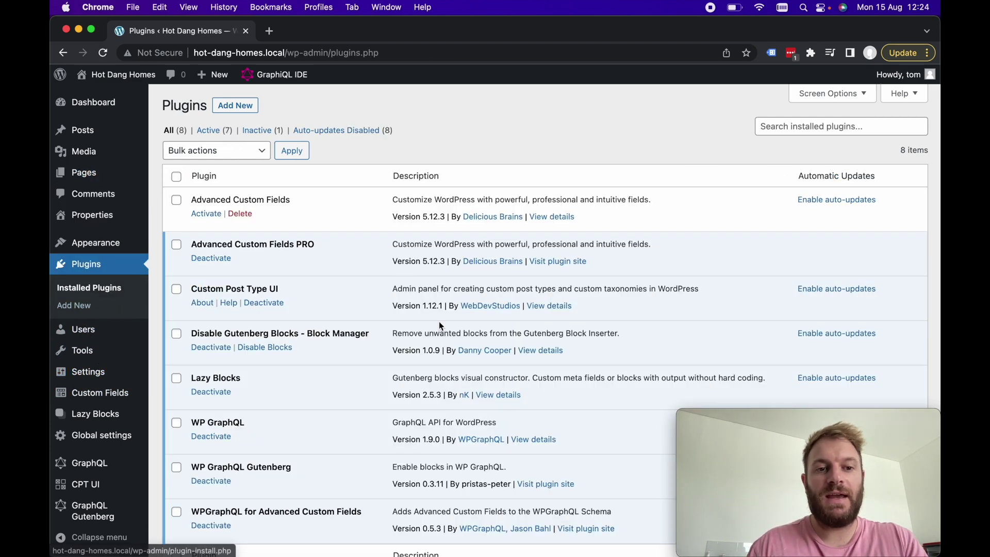
{"action": "scroll", "coordinate": [438, 321], "scroll_direction": "down", "scroll_amount": 3}
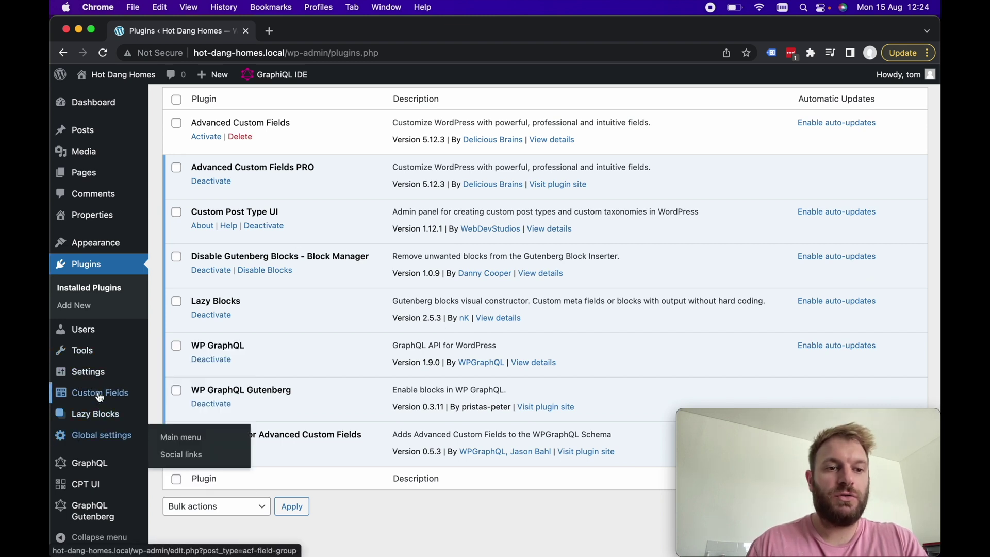
{"action": "left_click", "coordinate": [201, 495]}
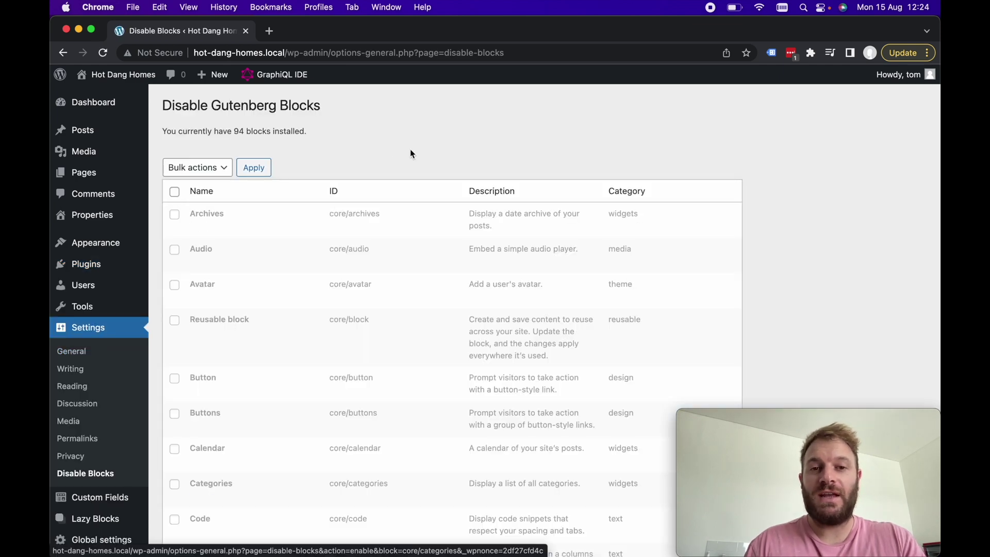
Step: Scroll through the 94 listed blocks down to the Comment and pagination blocks, then back up
{"action": "scroll", "coordinate": [411, 153], "scroll_direction": "down", "scroll_amount": 1}
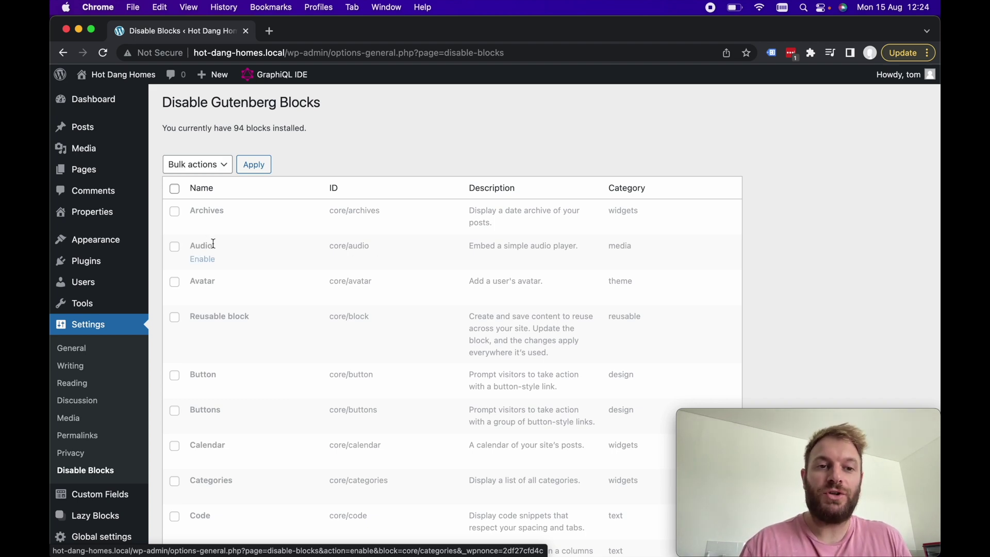
{"action": "scroll", "coordinate": [303, 286], "scroll_direction": "down", "scroll_amount": 1}
{"action": "scroll", "coordinate": [302, 281], "scroll_direction": "down", "scroll_amount": 1}
{"action": "scroll", "coordinate": [315, 293], "scroll_direction": "down", "scroll_amount": 10}
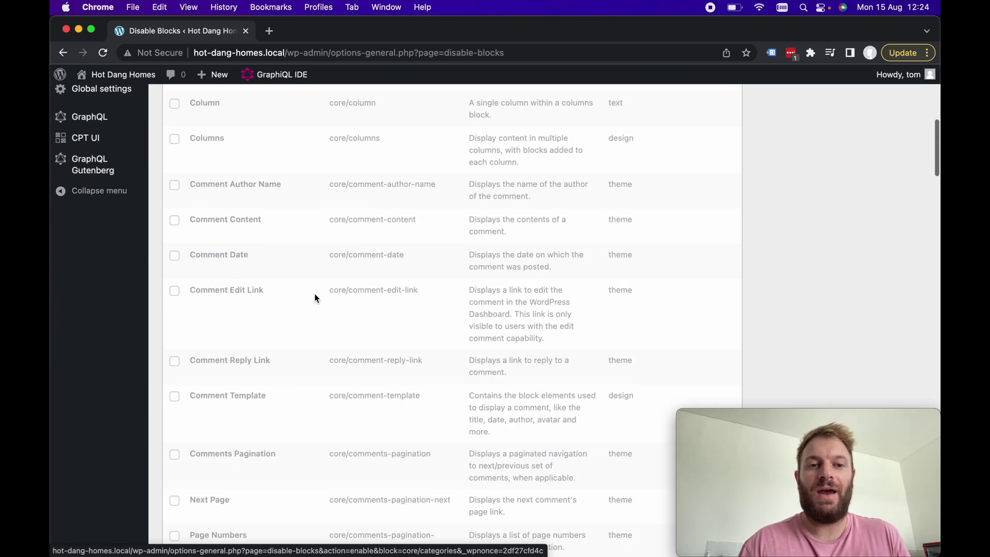
{"action": "scroll", "coordinate": [315, 295], "scroll_direction": "up", "scroll_amount": 15}
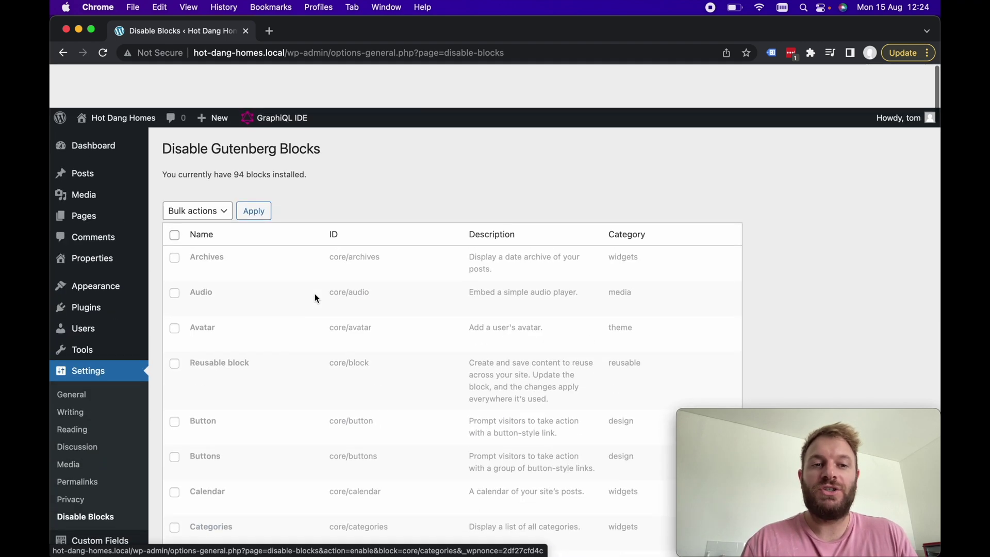